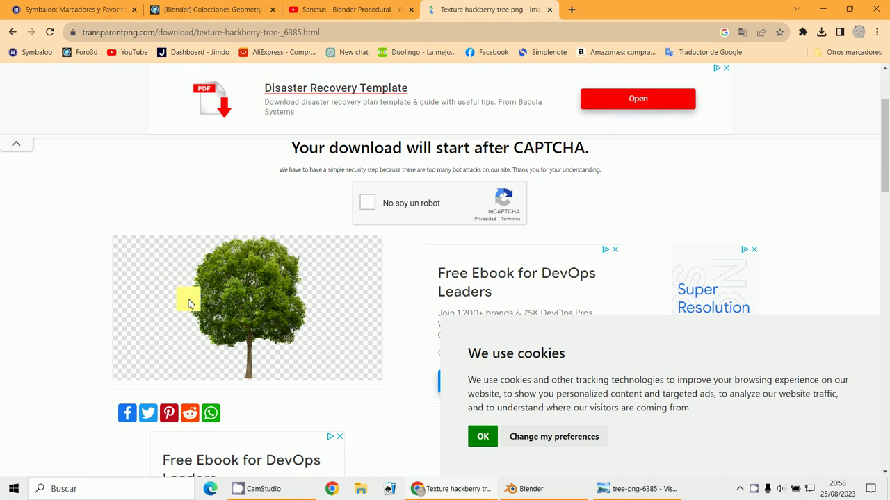
Step: Examine the hackberry tree PNG on its download page and the downloaded tree-png-6385 image in the photo viewer
scroll(312, 314, down, 3)
scroll(315, 327, up, 4)
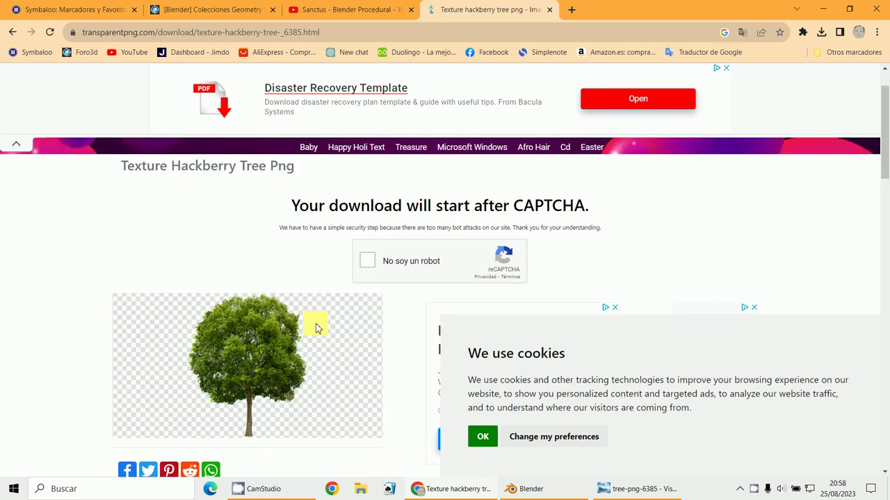
scroll(314, 322, down, 2)
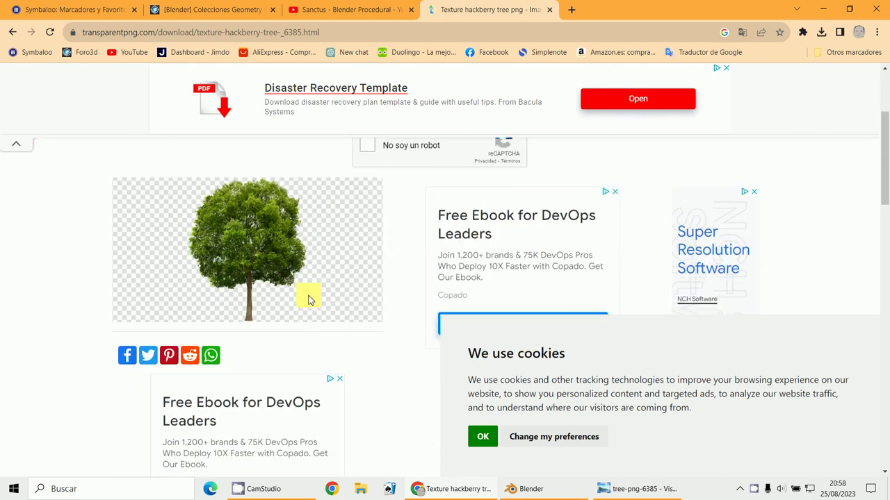
scroll(299, 299, up, 1)
scroll(262, 299, up, 2)
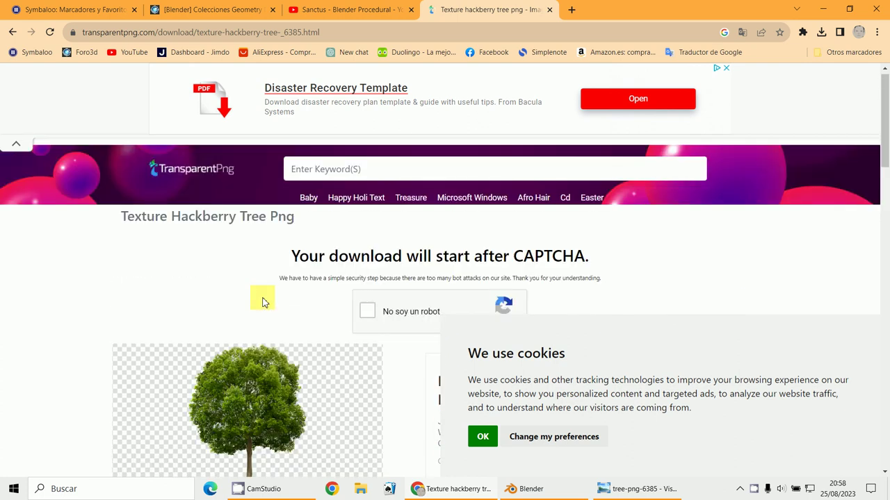
scroll(250, 278, down, 3)
scroll(253, 280, up, 3)
scroll(254, 312, down, 4)
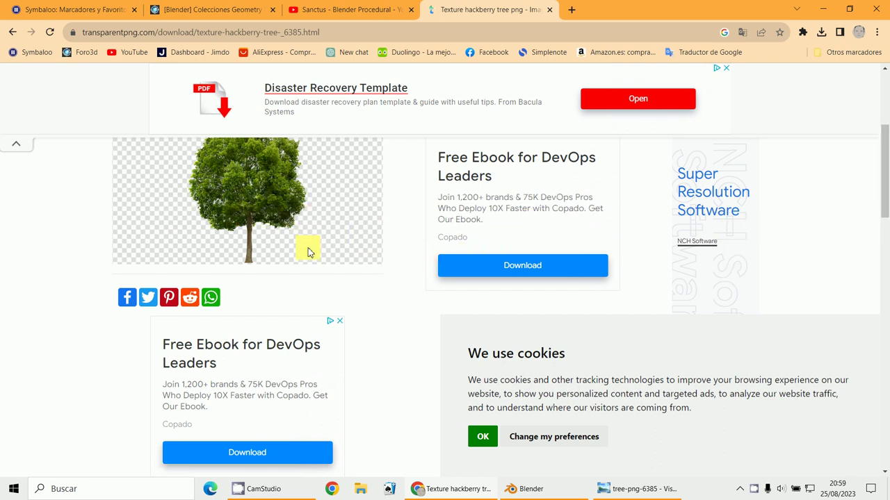
scroll(504, 432, down, 1)
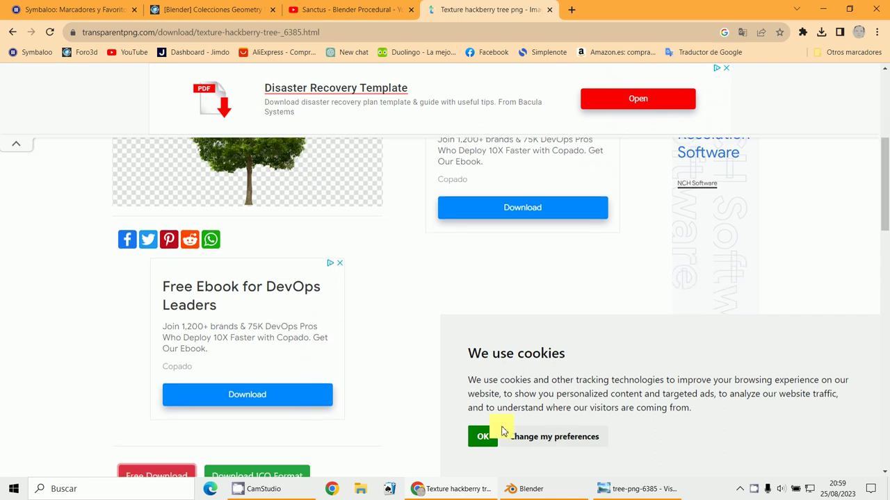
click(626, 491)
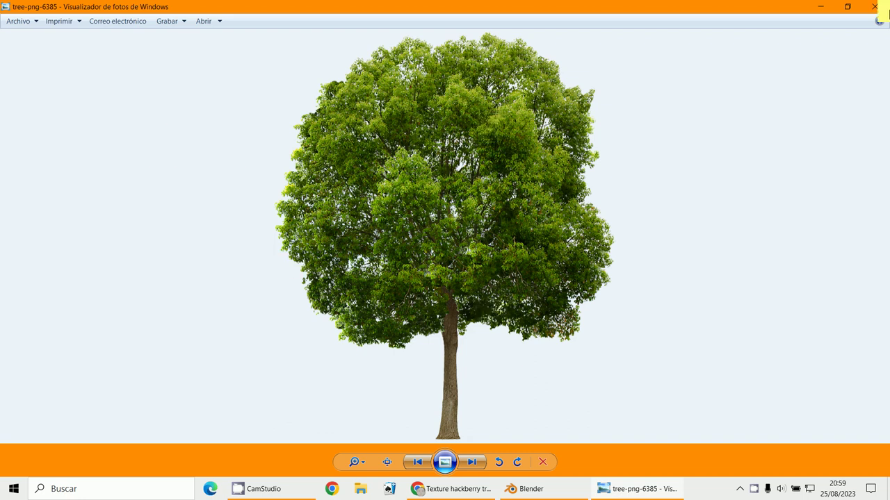
click(826, 6)
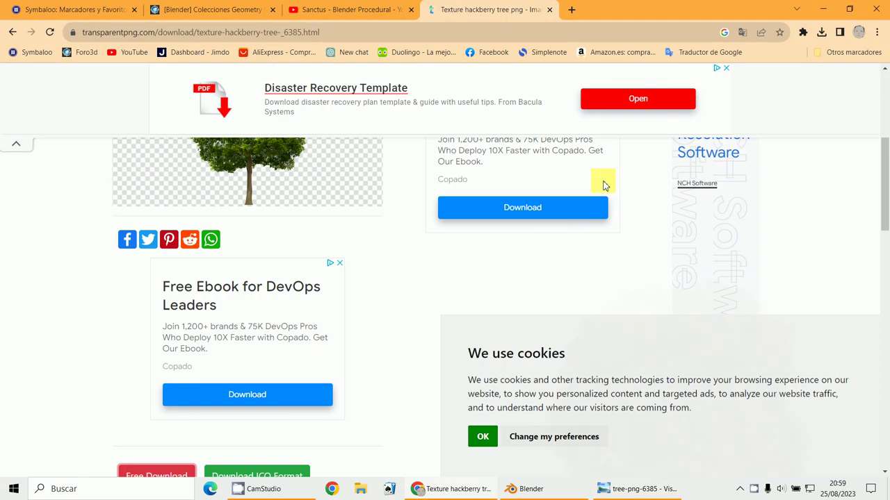
Step: Switch to Blender and delete the default cube from the scene
click(554, 495)
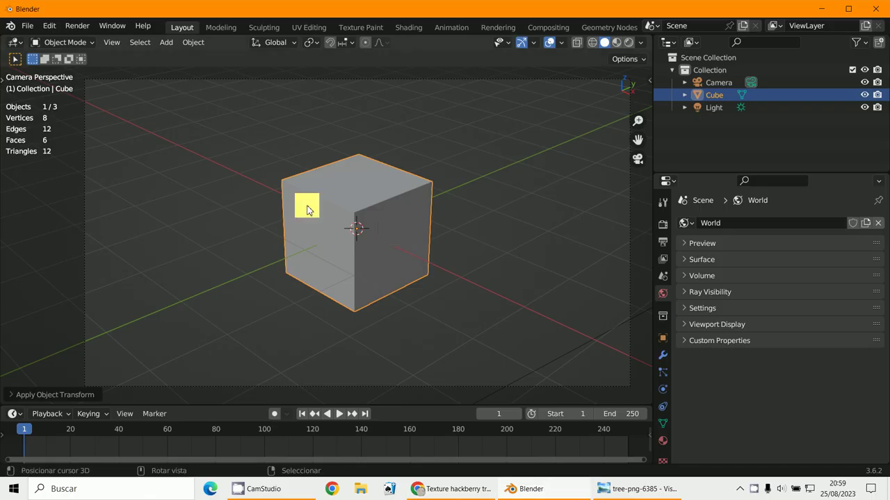
key(x)
click(346, 226)
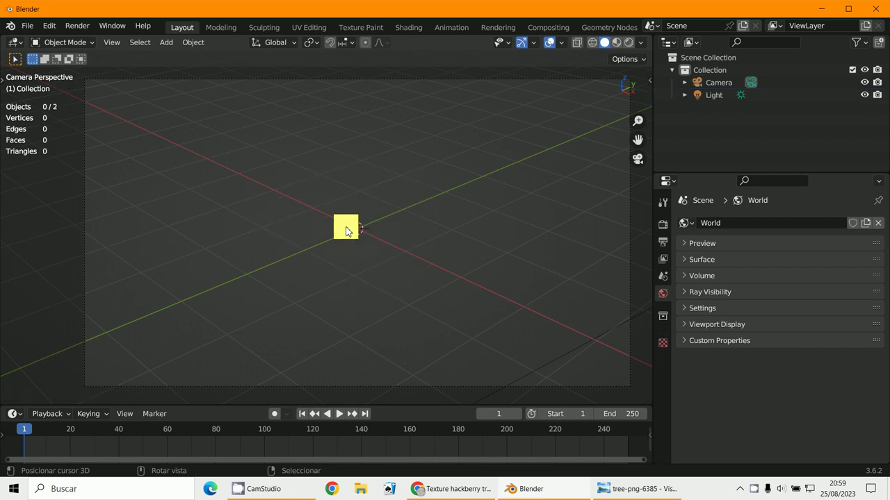
Step: Add a mesh plane aligned to the view and scale it up by a factor of about 1.027
click(167, 43)
mouse_move(168, 55)
click(291, 65)
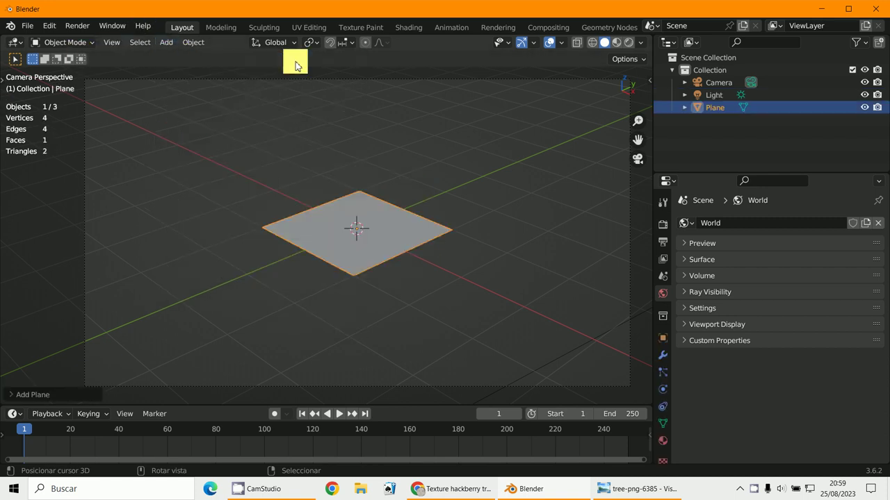
click(14, 395)
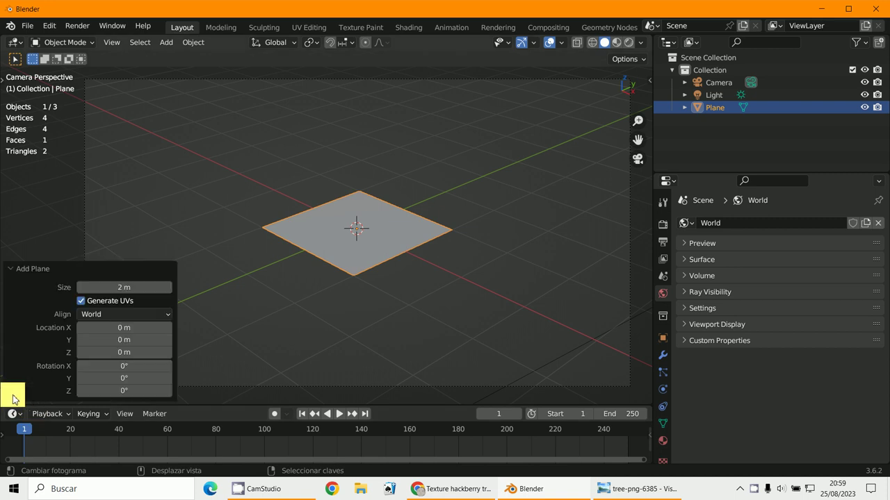
click(98, 315)
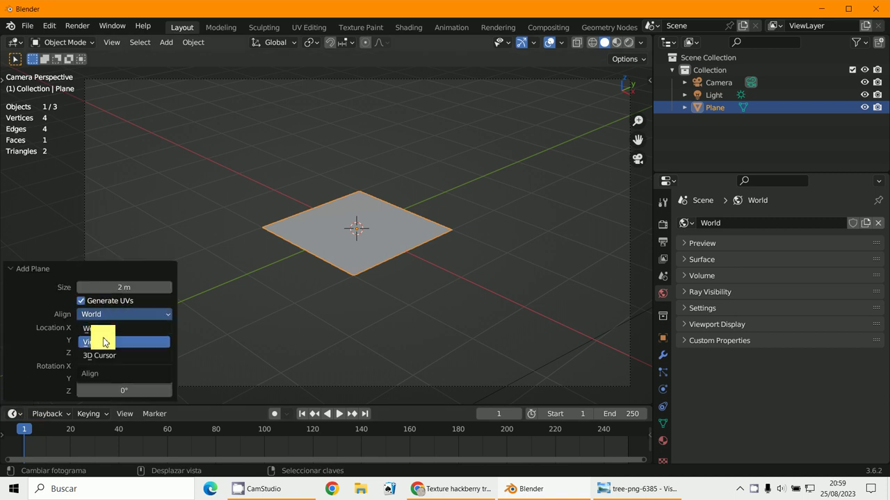
click(104, 342)
key(s)
click(411, 322)
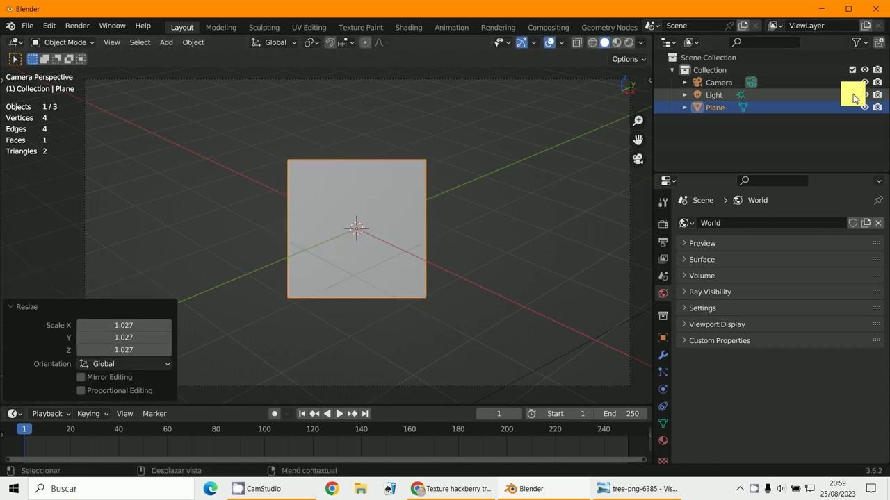
Step: Turn the Outliner area into a UV Editor and open tree-png-6385.png from the Downloads folder in it
click(672, 47)
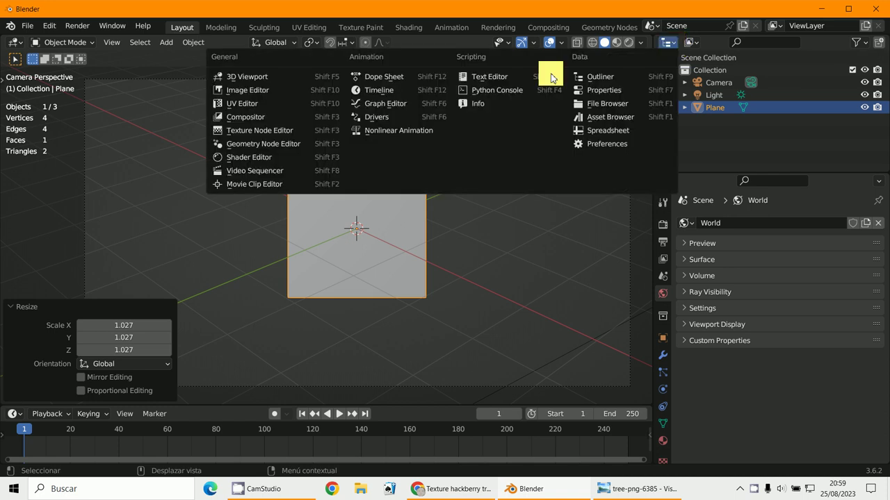
click(254, 104)
click(719, 51)
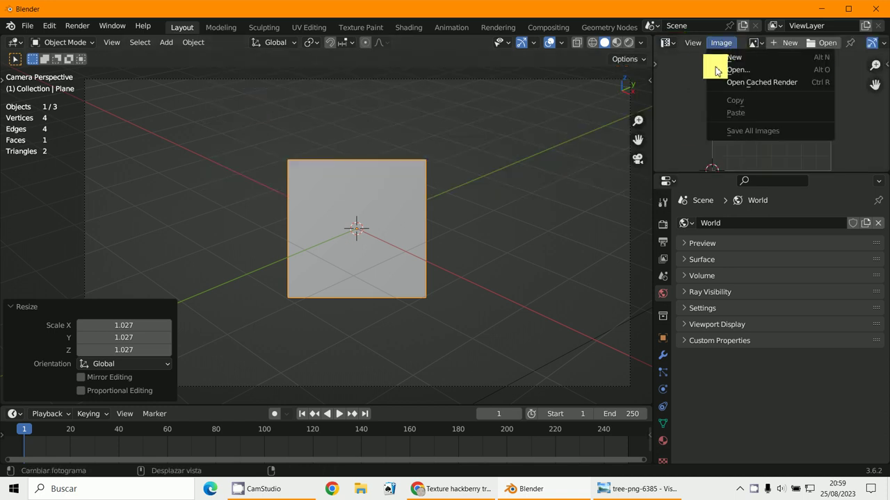
click(719, 71)
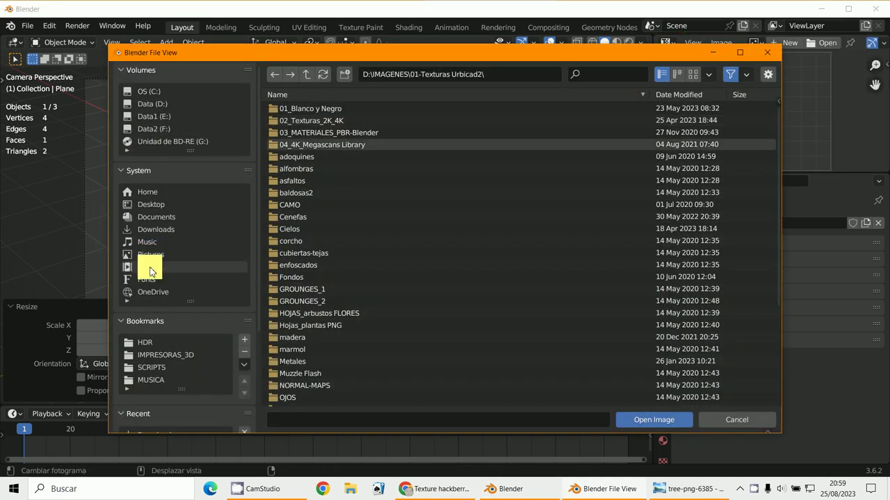
click(155, 230)
click(312, 121)
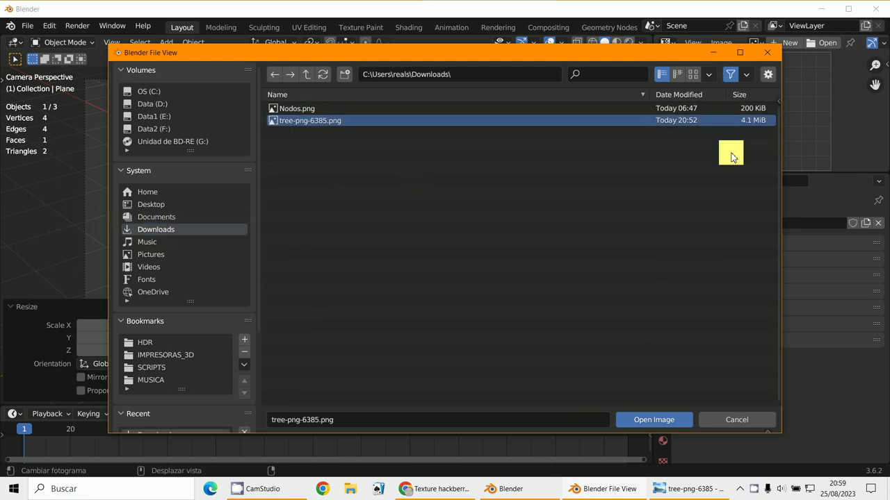
click(693, 74)
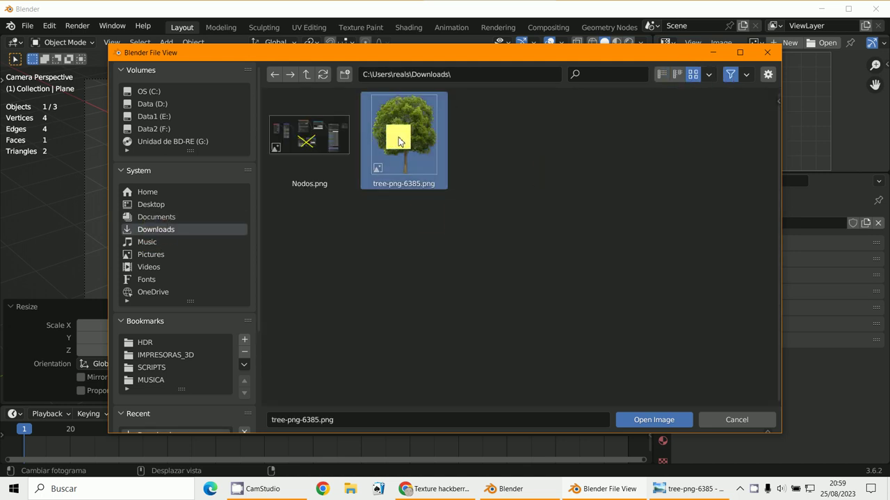
click(670, 421)
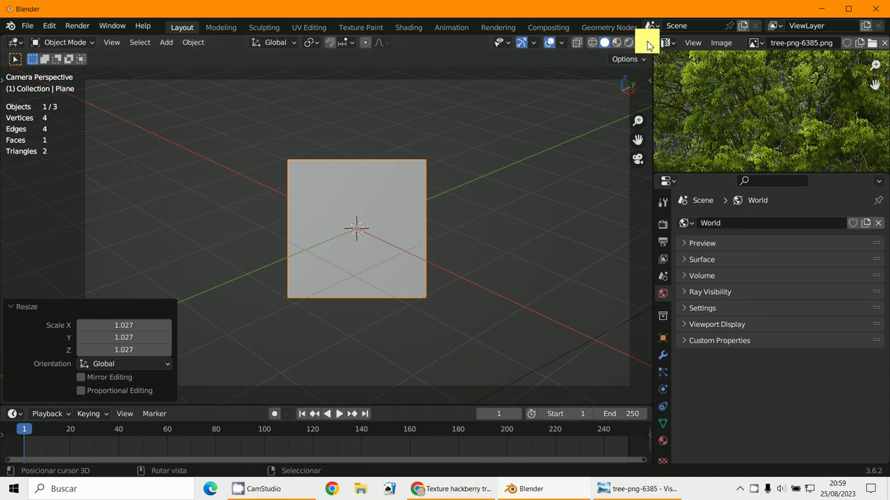
Step: Split the 3D viewport horizontally and turn the lower area into a Shader Editor with its sidebar hidden
drag(647, 46, 620, 254)
click(11, 264)
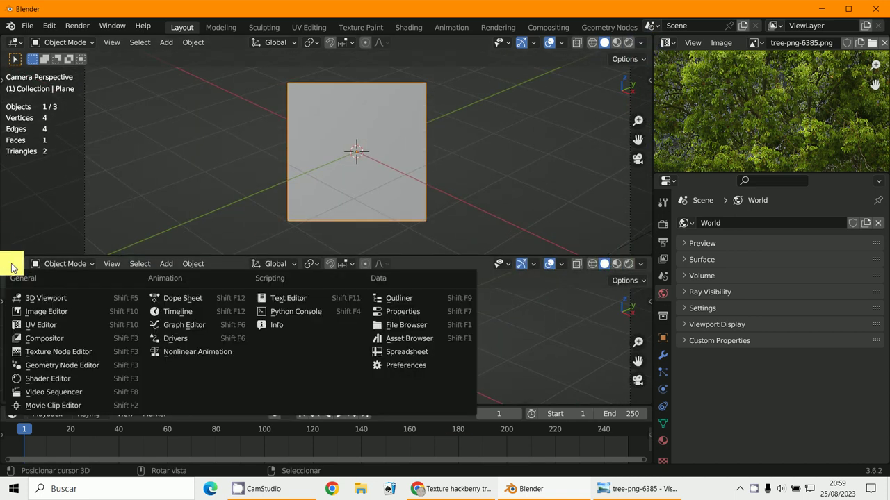
click(56, 378)
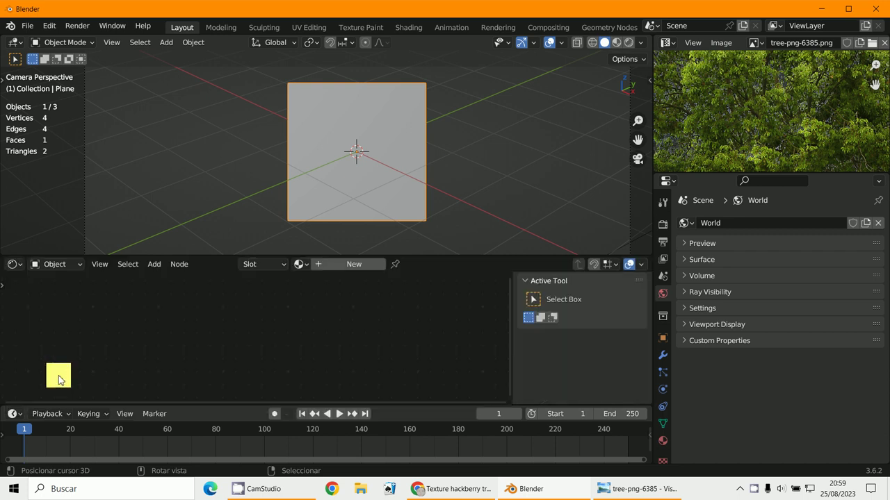
key(n)
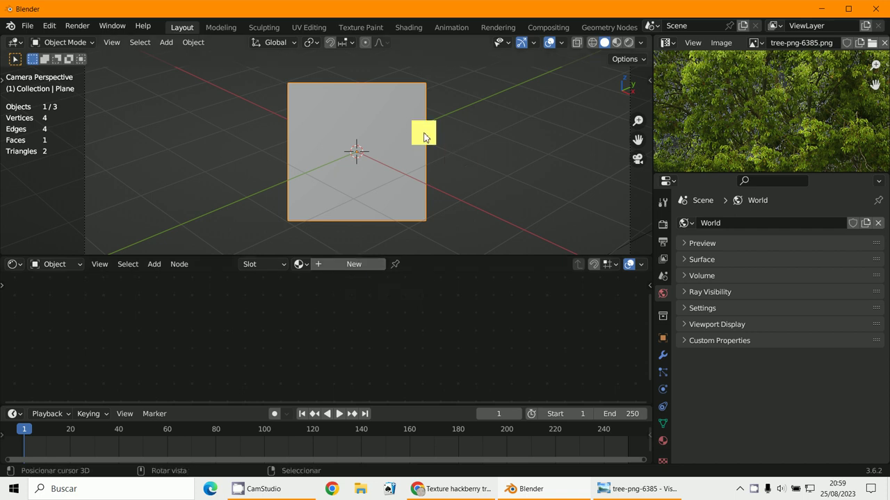
Step: Create a new material for the plane
click(662, 440)
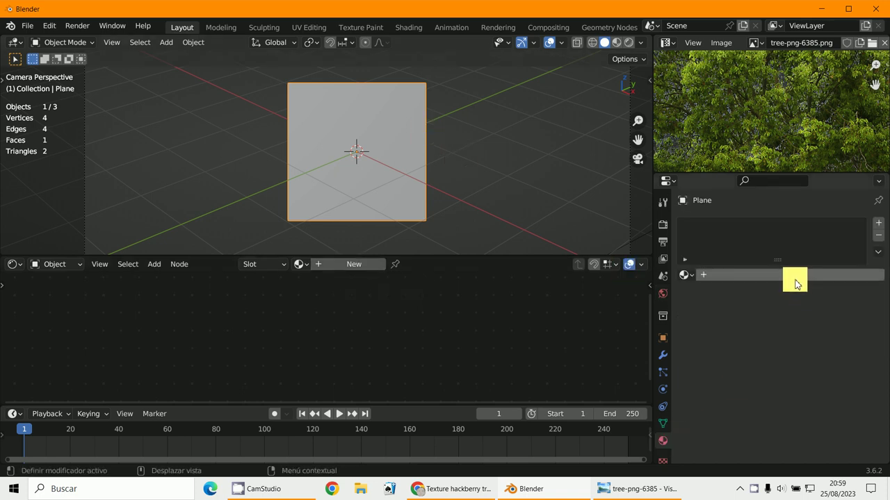
click(340, 275)
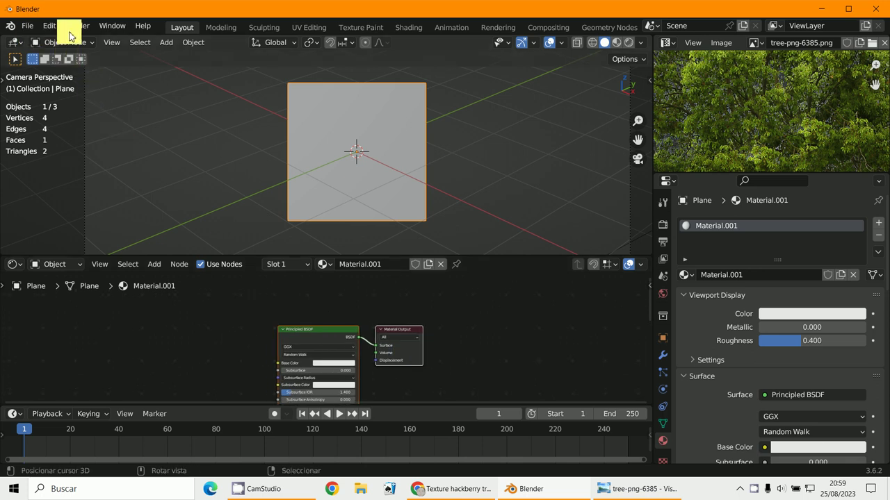
Step: Check in the add-on preferences, filtered to the Node category, whether Node Wrangler is enabled
click(47, 30)
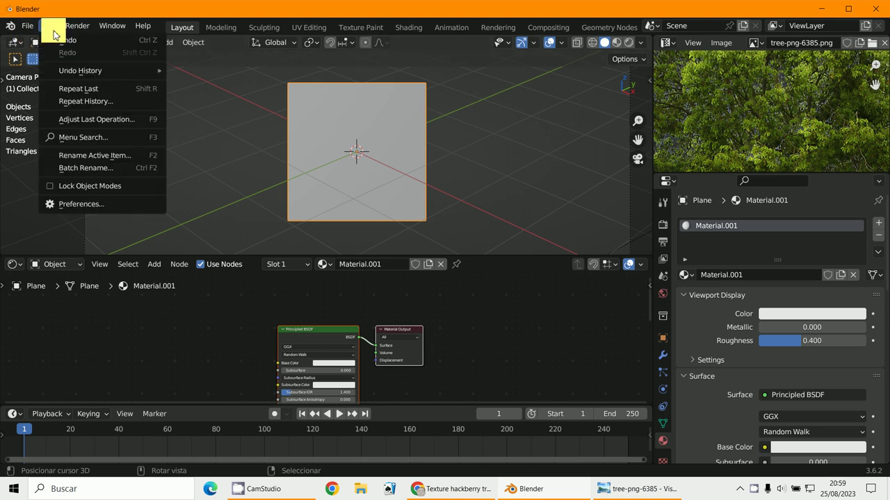
click(57, 202)
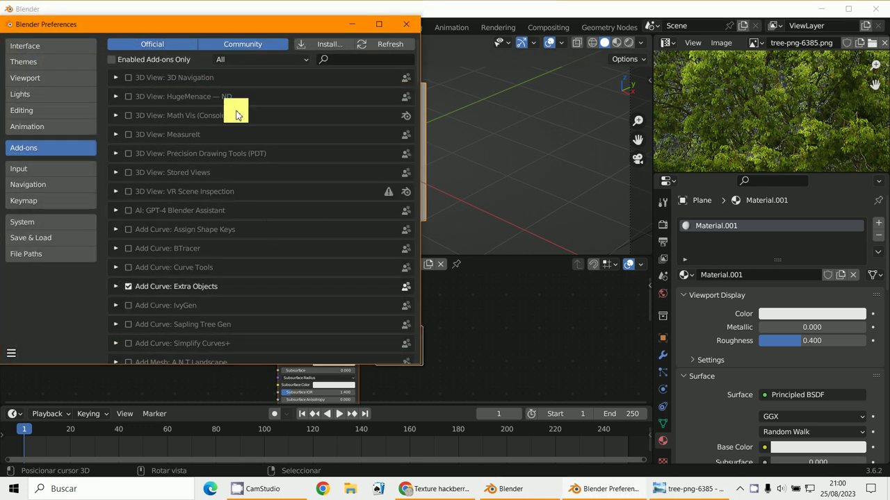
click(269, 58)
click(271, 125)
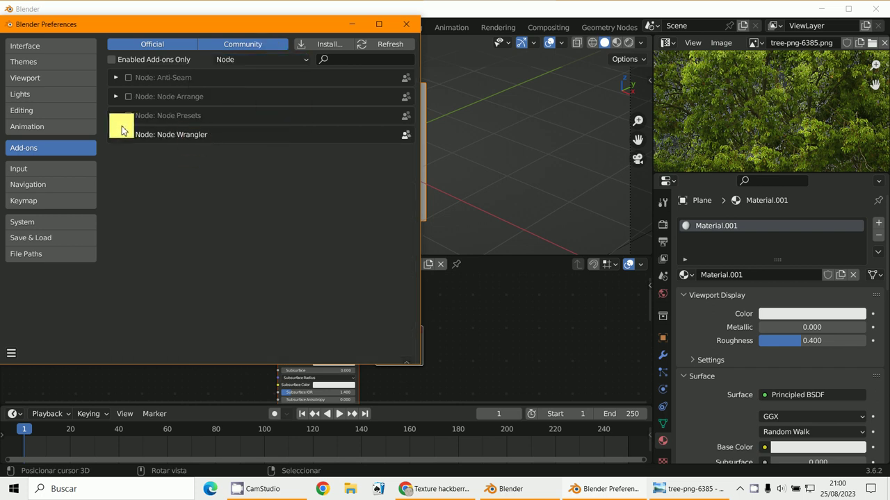
click(406, 24)
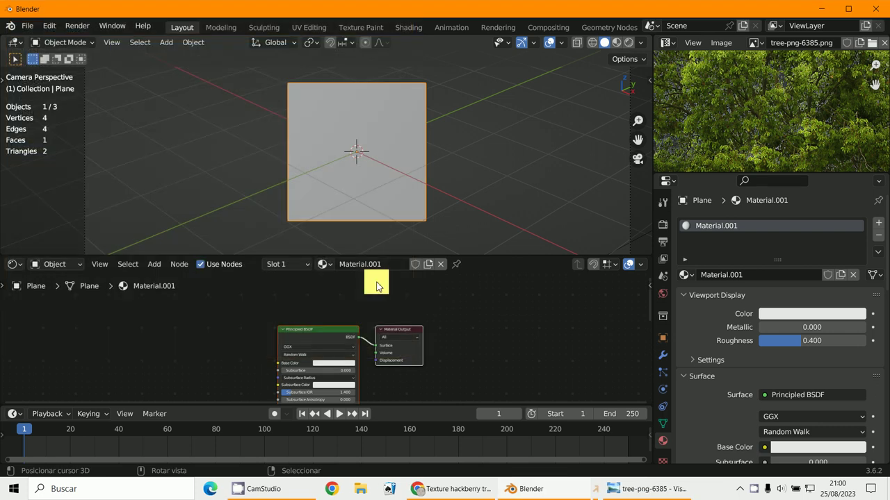
Step: Add Node Wrangler's texture setup to the Principled BSDF node and assign tree-png-6385.png to the Image Texture node
click(322, 333)
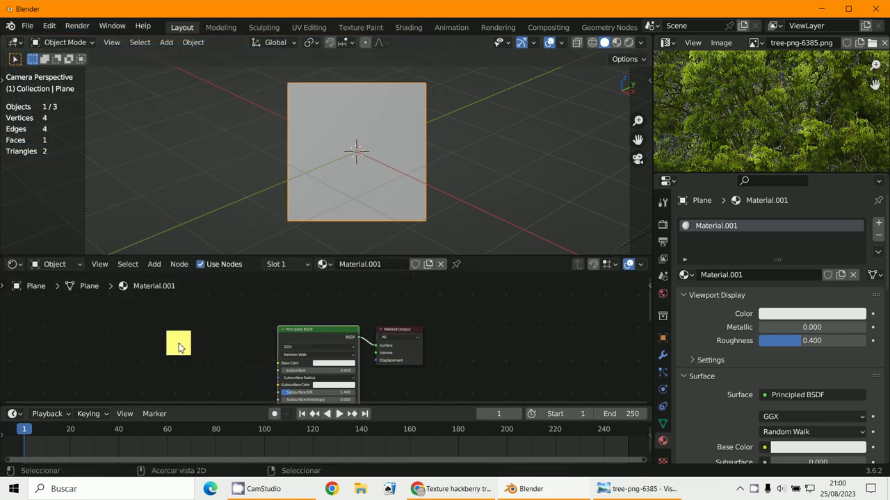
key(ctrl+t)
scroll(178, 342, up, 5)
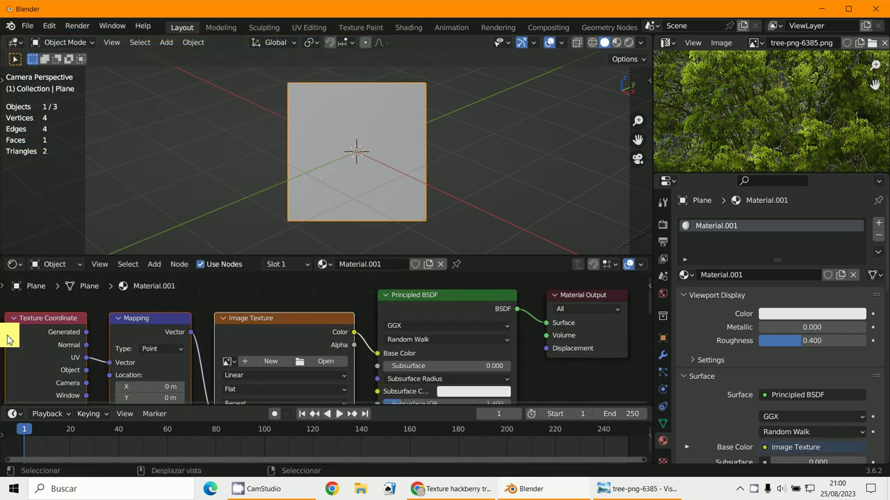
scroll(238, 369, up, 2)
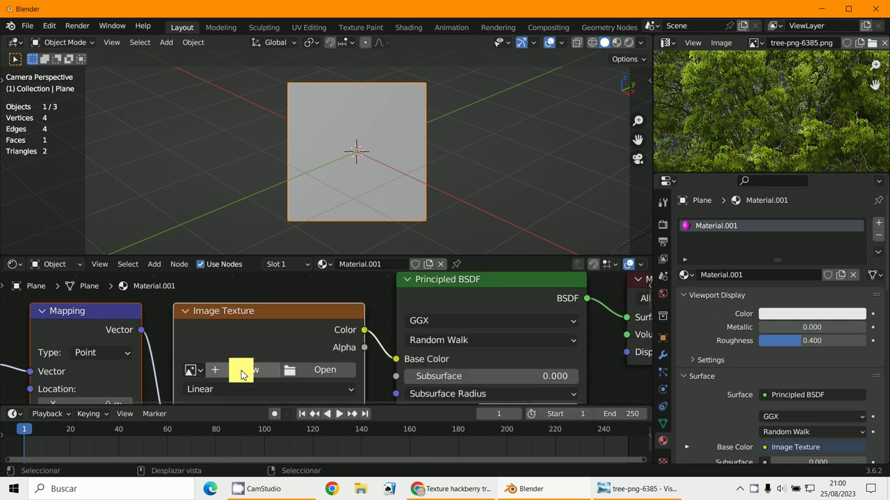
click(200, 373)
click(220, 225)
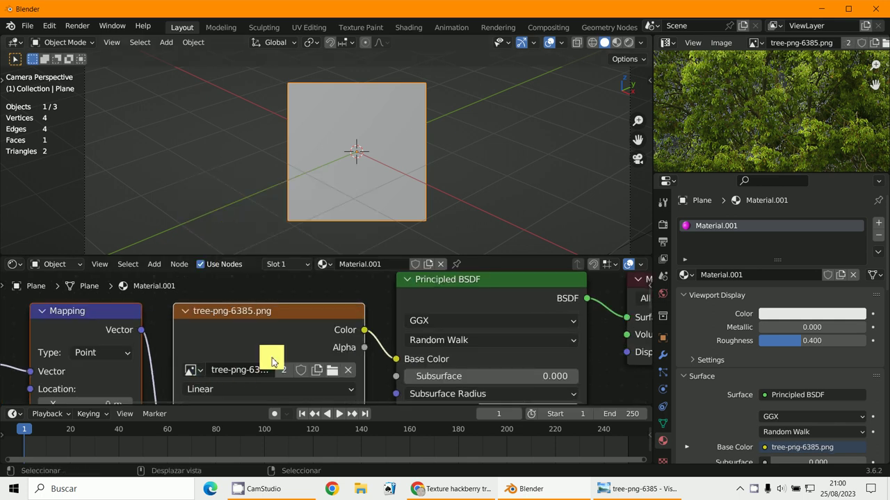
scroll(271, 360, down, 5)
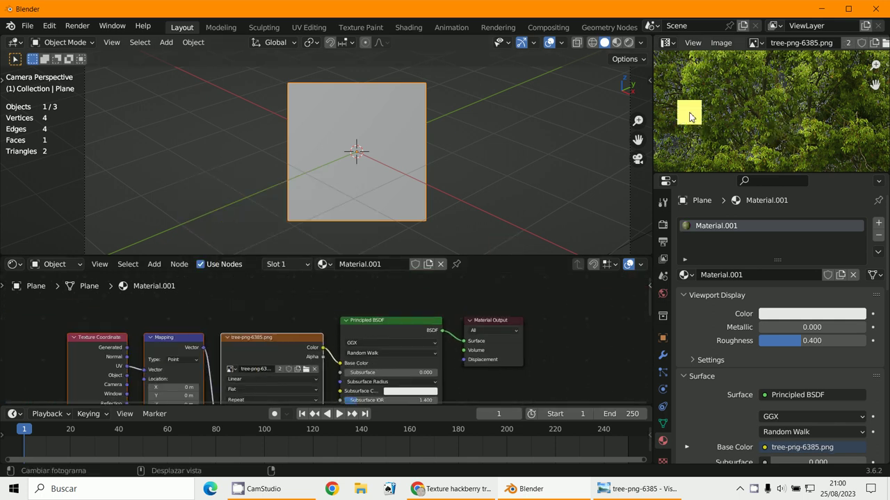
Step: Set the color option of the 3D viewport's solid shading to Texture
click(640, 42)
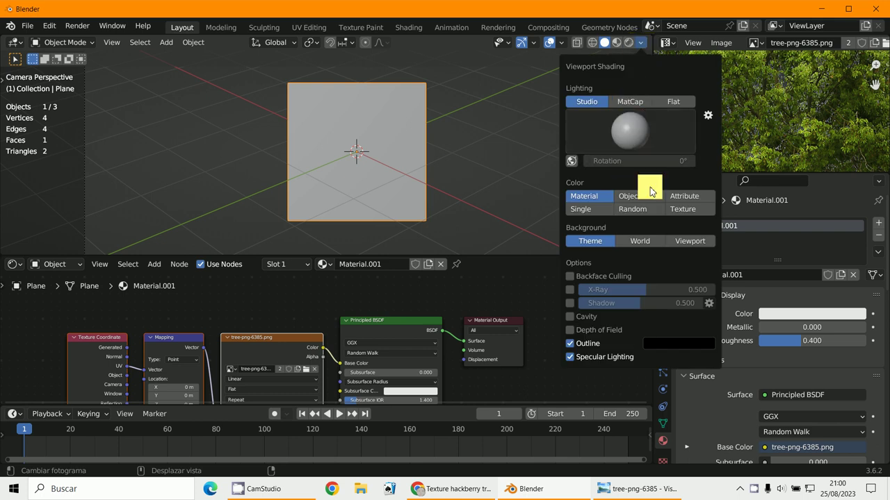
click(685, 208)
scroll(438, 355, down, 1)
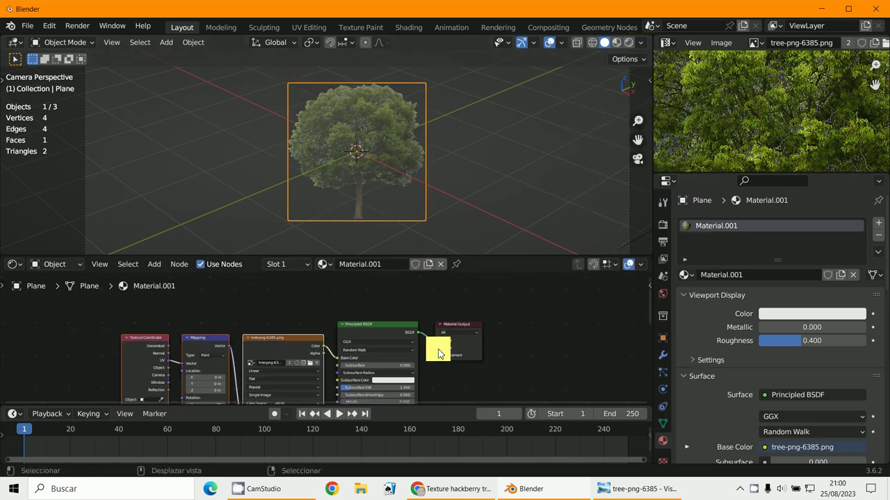
Step: Set the Principled BSDF's Specular to 0 and switch the 3D viewport to rendered shading
scroll(438, 355, up, 4)
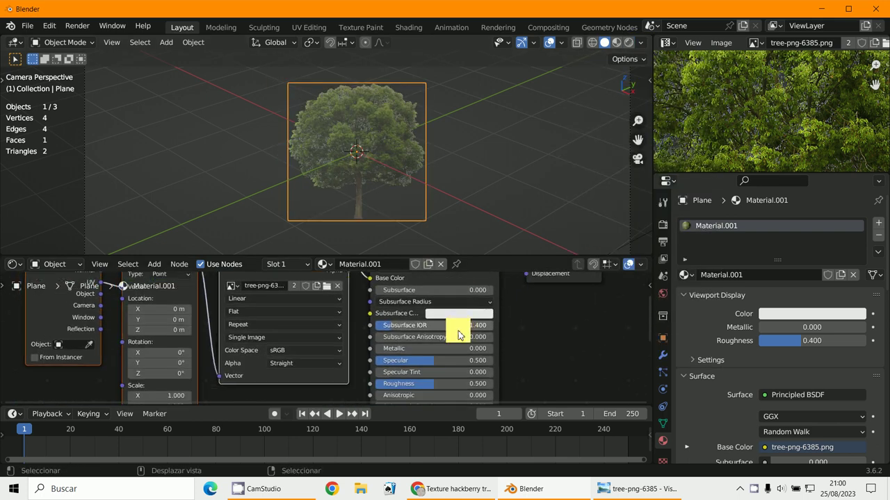
scroll(459, 335, up, 1)
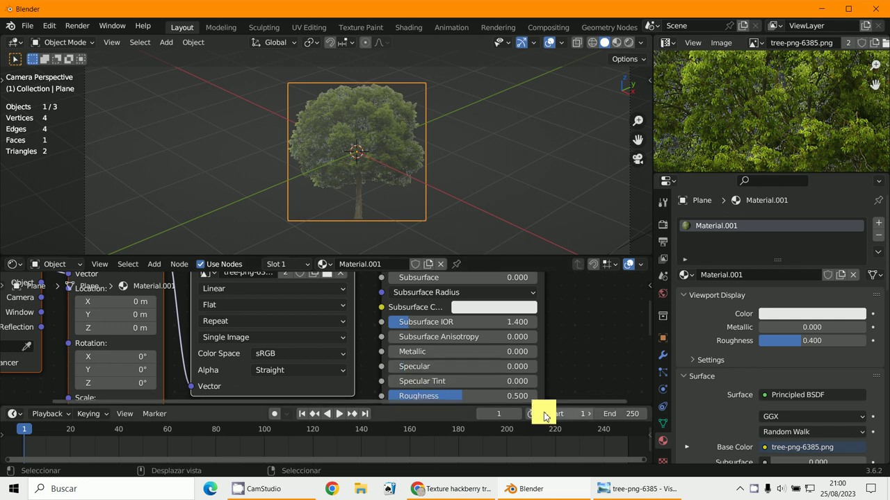
ctrl+scroll(477, 391, down, 2)
click(628, 42)
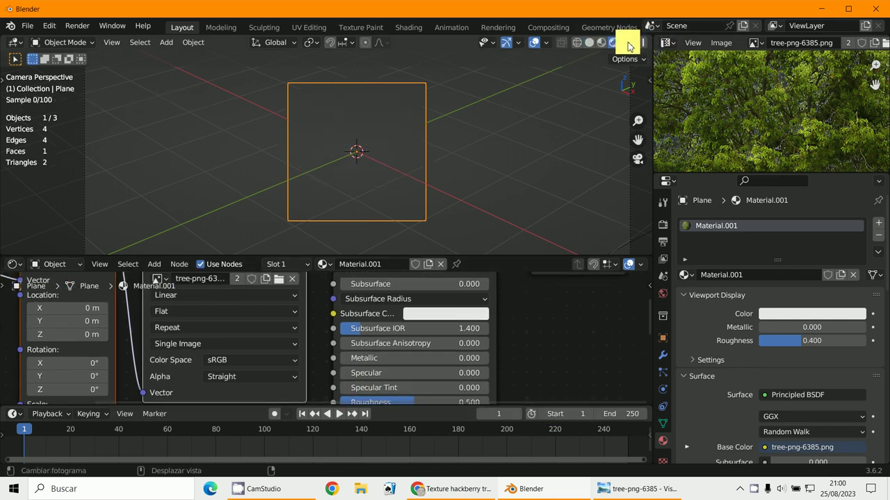
scroll(457, 274, down, 2)
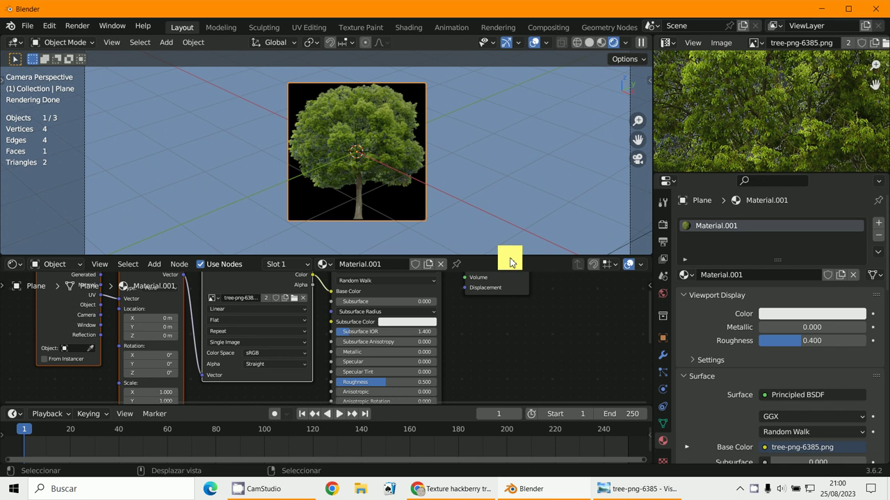
Step: Connect the Image Texture node's Alpha output to the Principled BSDF's Alpha input, then enlarge the 3D viewport area
drag(509, 255, 507, 89)
scroll(518, 285, down, 1)
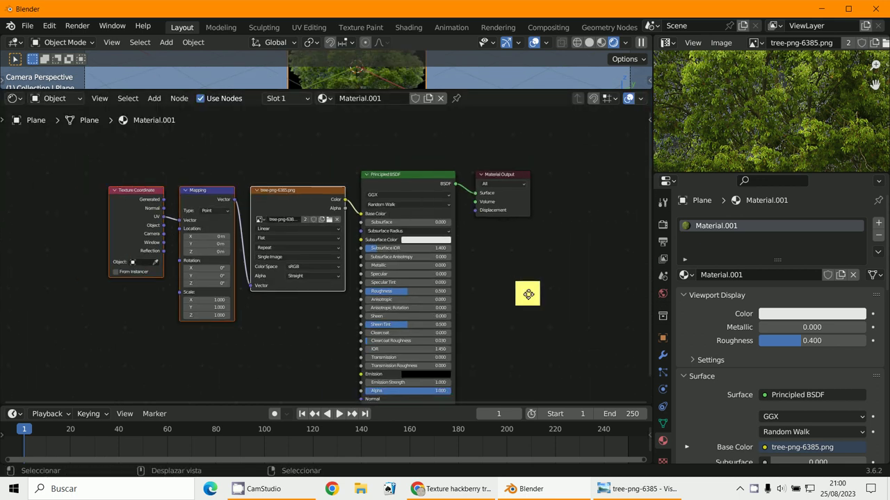
ctrl+scroll(473, 264, up, 1)
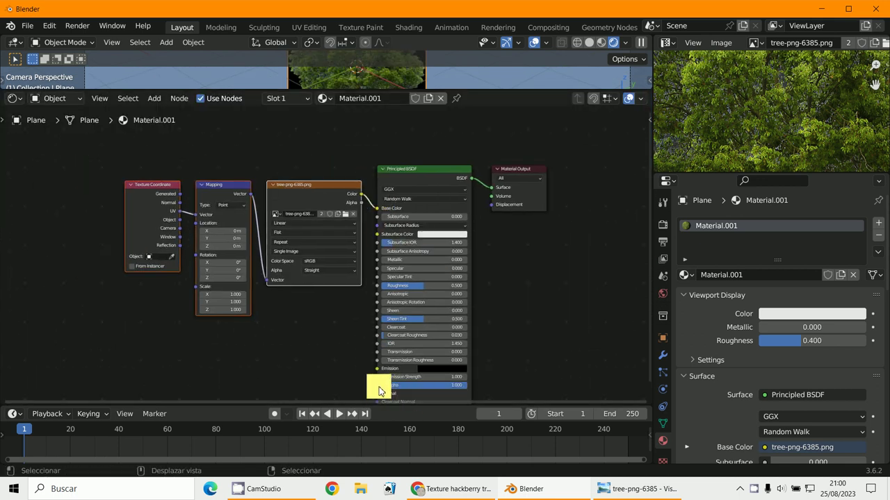
drag(373, 384, 361, 203)
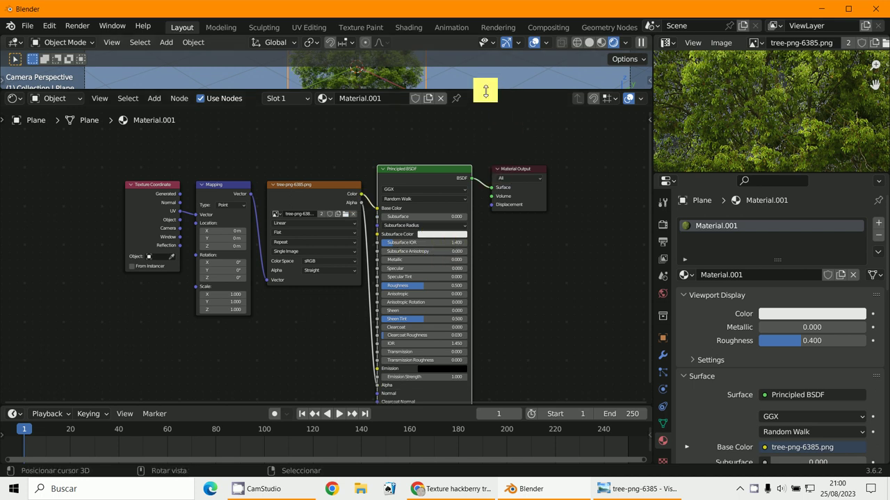
drag(486, 91, 484, 375)
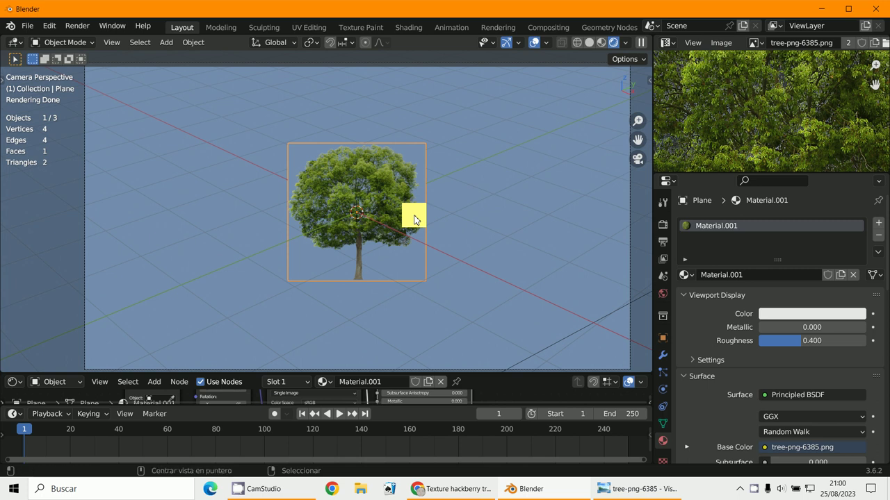
Step: Place a linked duplicate of the tree plane to the left of the original and scale it to about 0.822
key(shift+d)
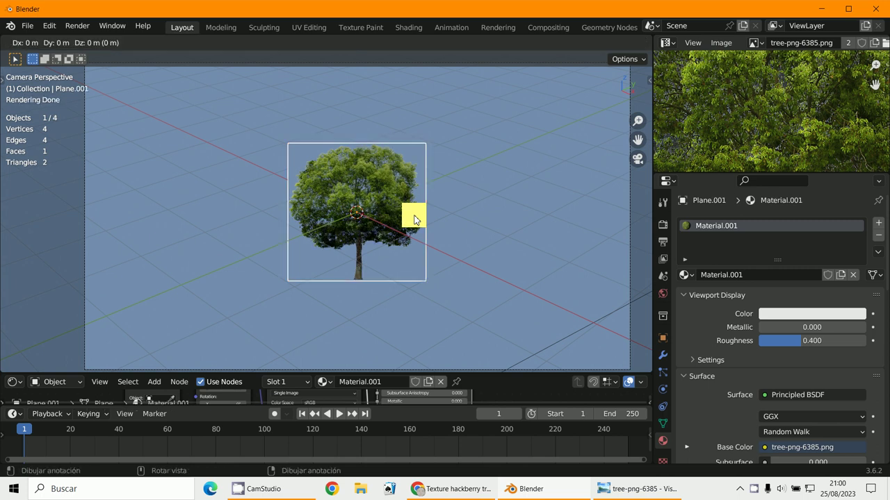
click(278, 225)
key(s)
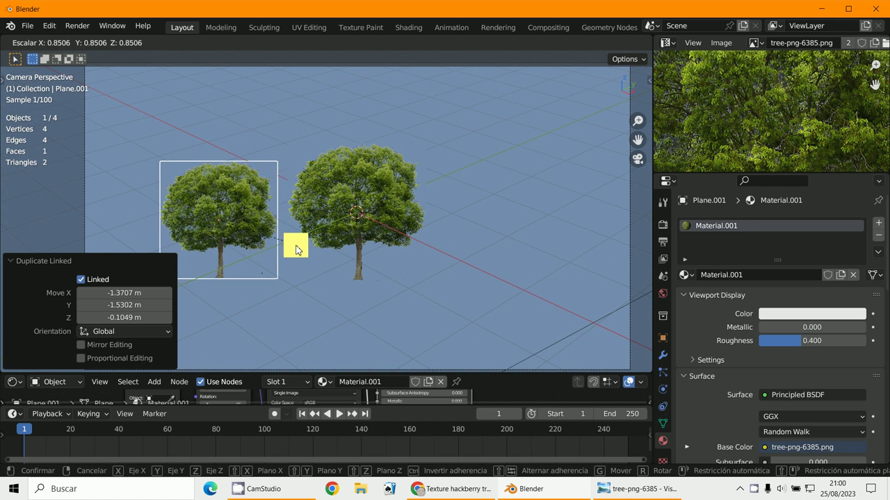
click(294, 247)
Step: Place a linked duplicate of the left tree in the far right background and scale it to about 0.77
key(alt+d)
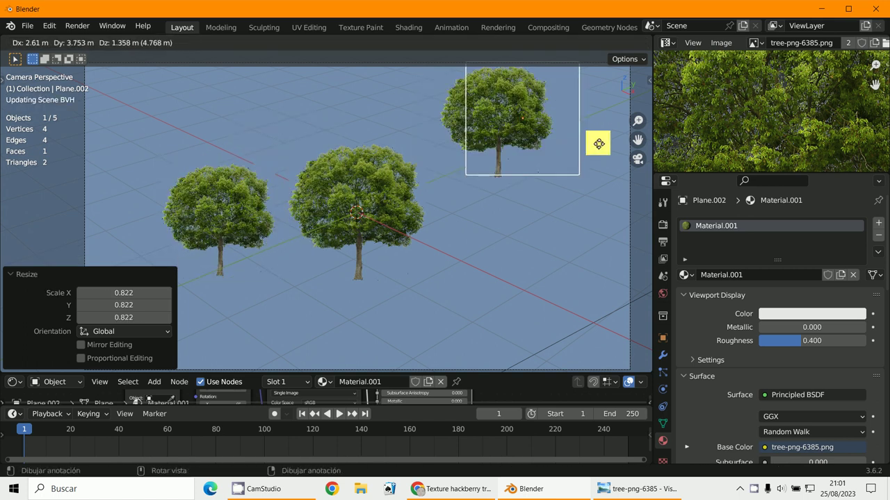
click(614, 151)
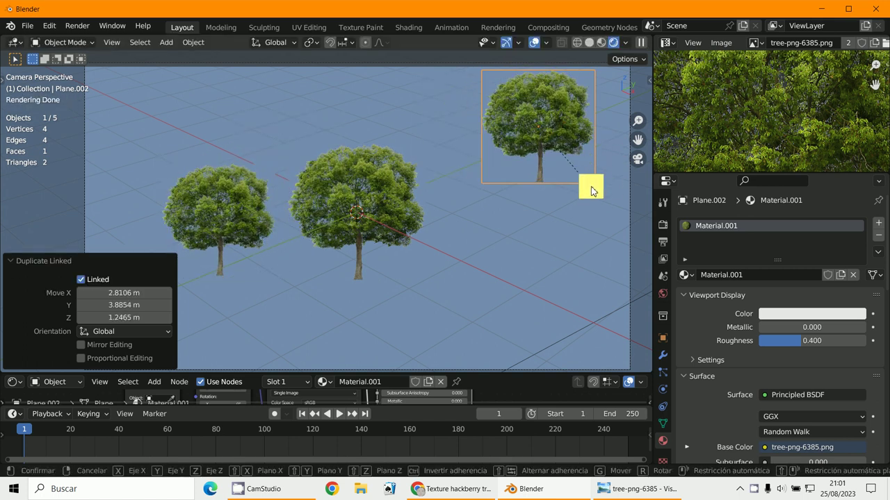
key(s)
click(585, 179)
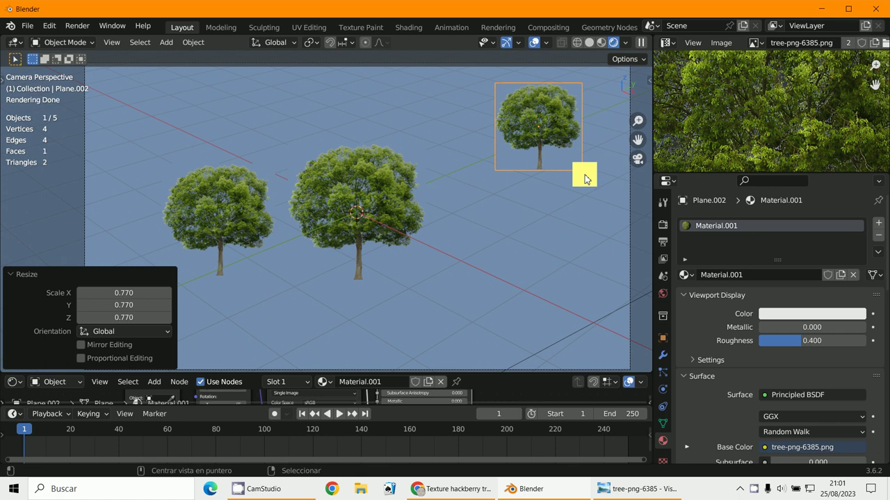
Step: Place a linked duplicate of the background tree in the right foreground, scaled to about 2.233 and shifted slightly right
key(alt+d)
click(539, 299)
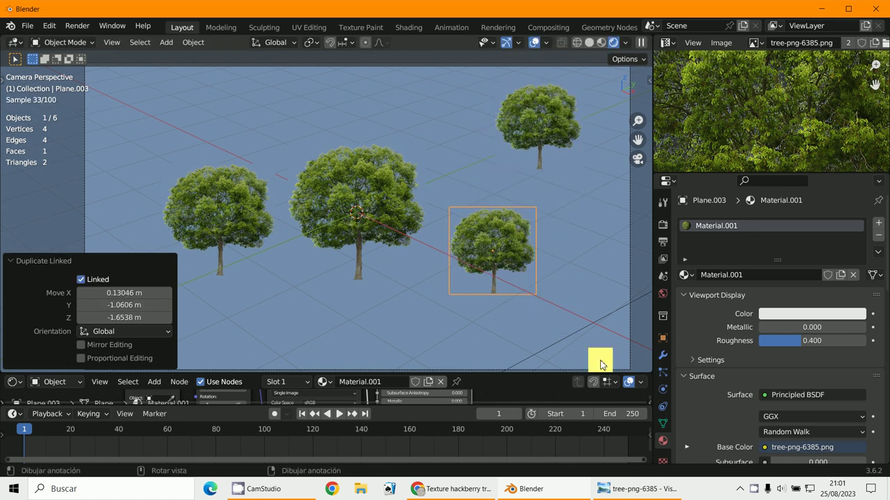
key(s)
click(545, 295)
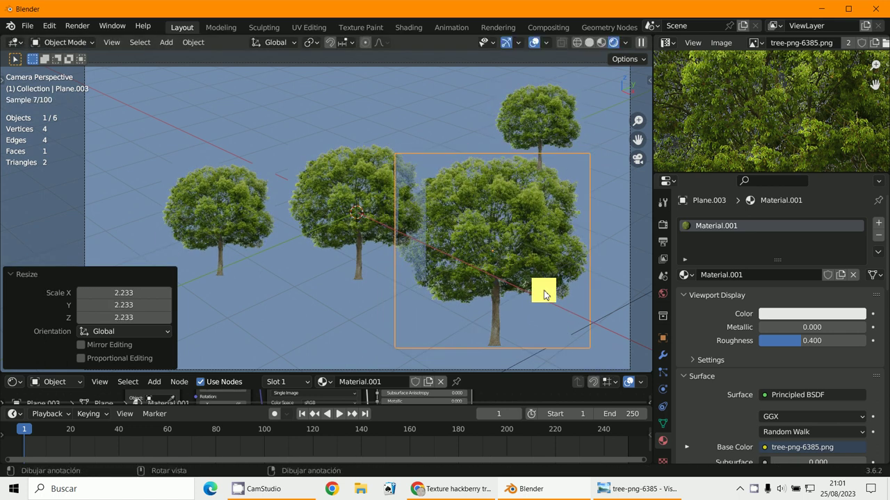
key(g)
click(560, 288)
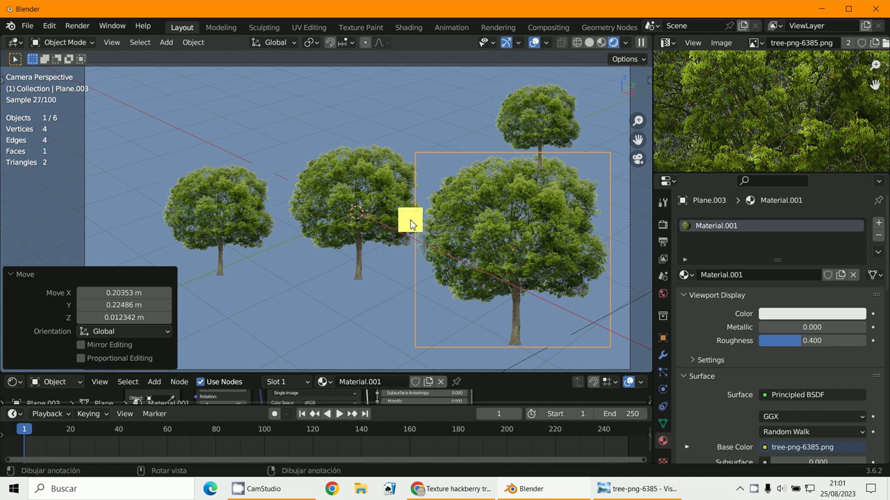
Step: Place a linked duplicate of the central tree in the left background and scale it to about 0.604
click(368, 207)
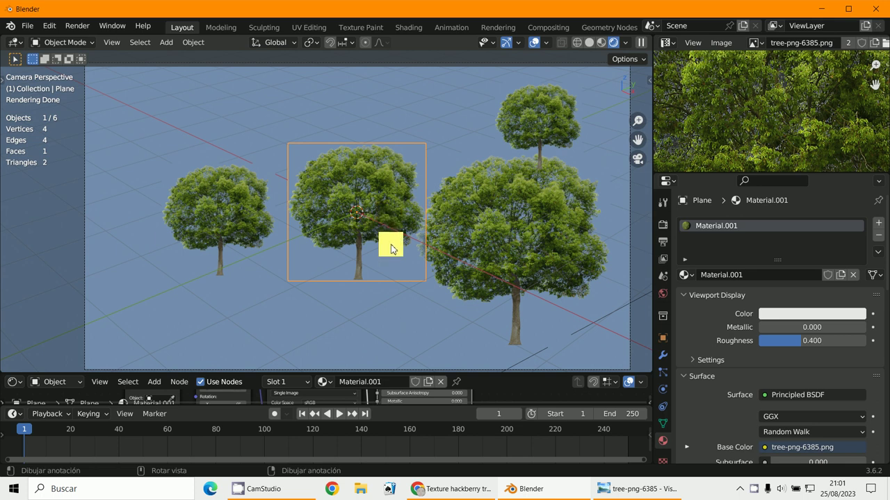
key(shift+d)
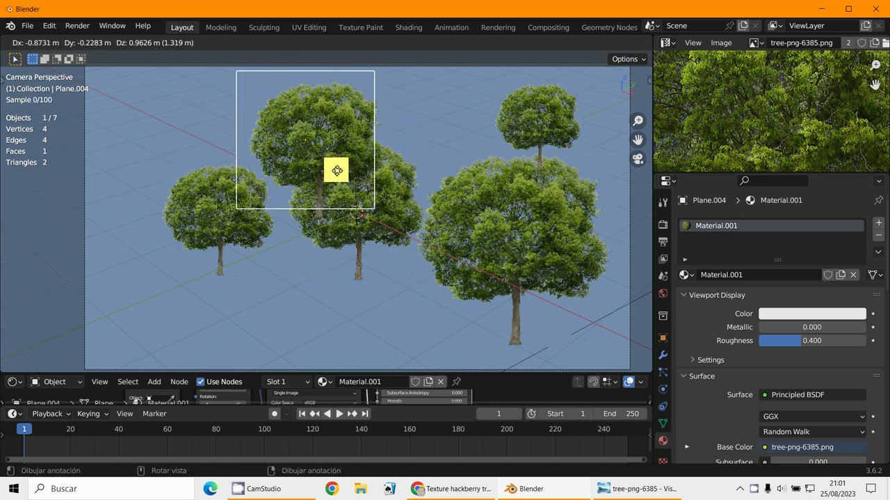
click(314, 164)
key(s)
click(315, 166)
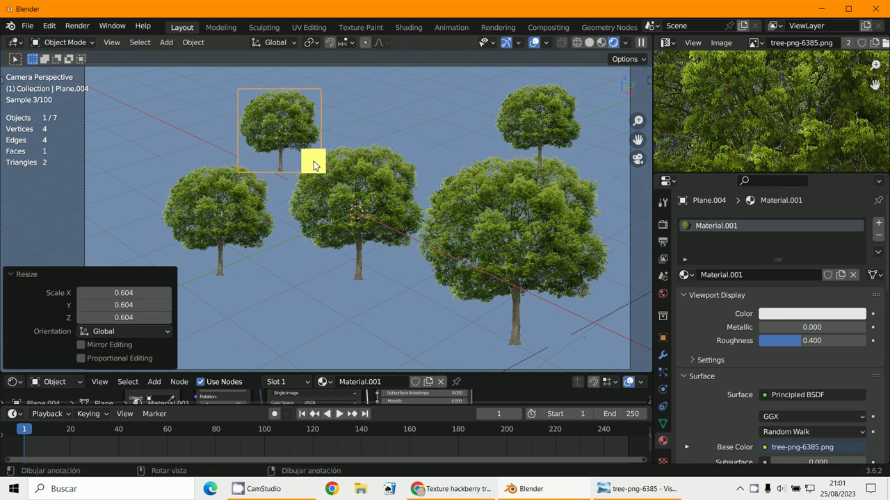
Step: Place a linked duplicate of the left background tree between the two background trees, about 1.4 m along X and 1.57 m along Y
click(322, 147)
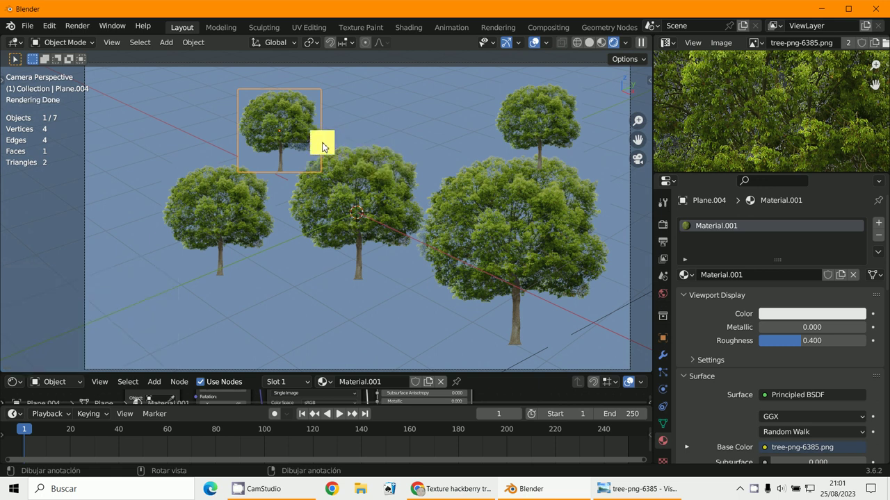
key(shift+d)
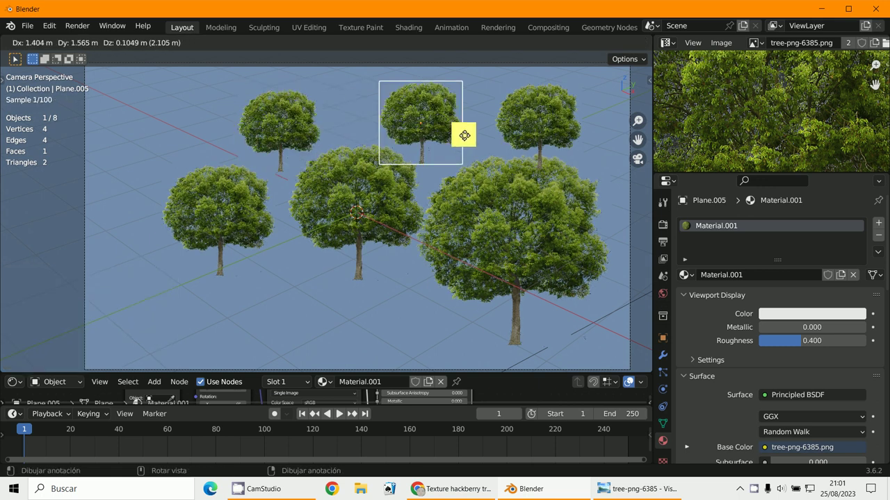
click(465, 139)
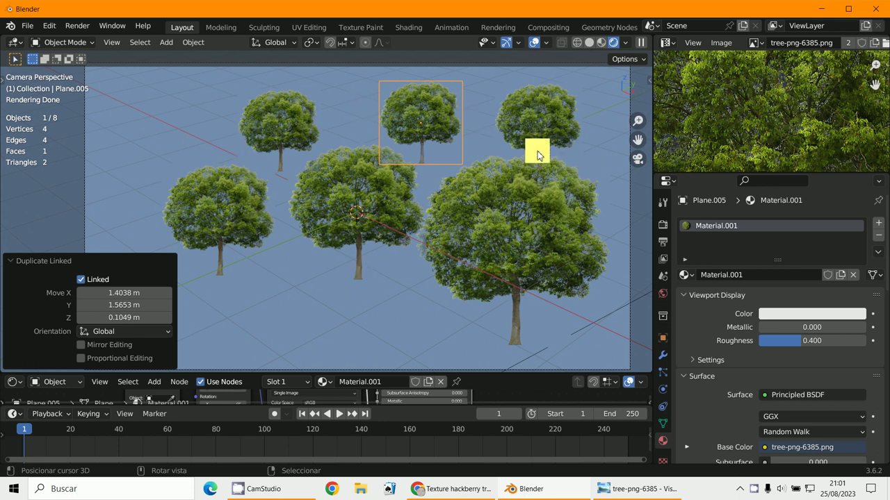
Step: Move the large foreground tree about 0.69 m in X, -0.11 m in Y and 0.29 m in Z, and return to the camera view
click(478, 247)
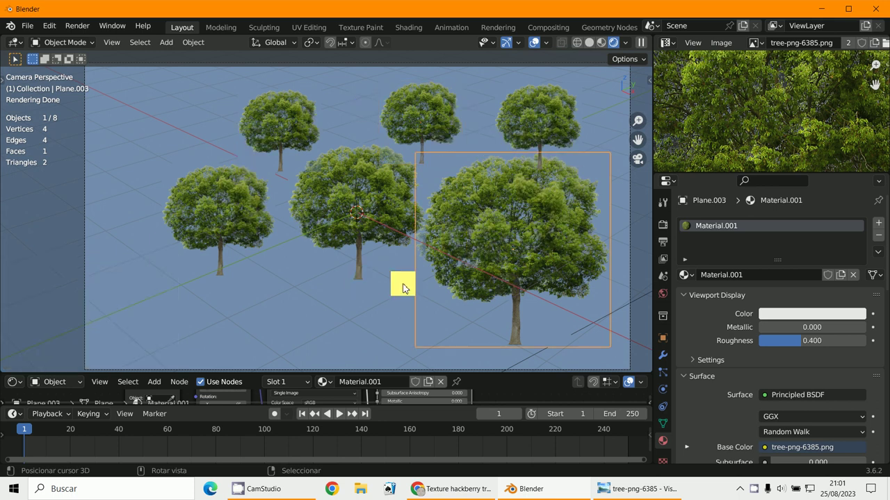
click(216, 211)
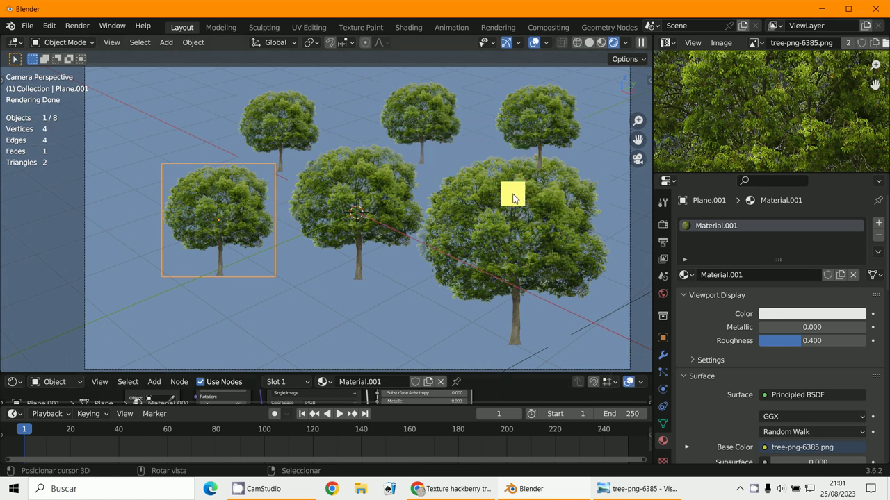
click(549, 203)
middle_drag(554, 207, 419, 243)
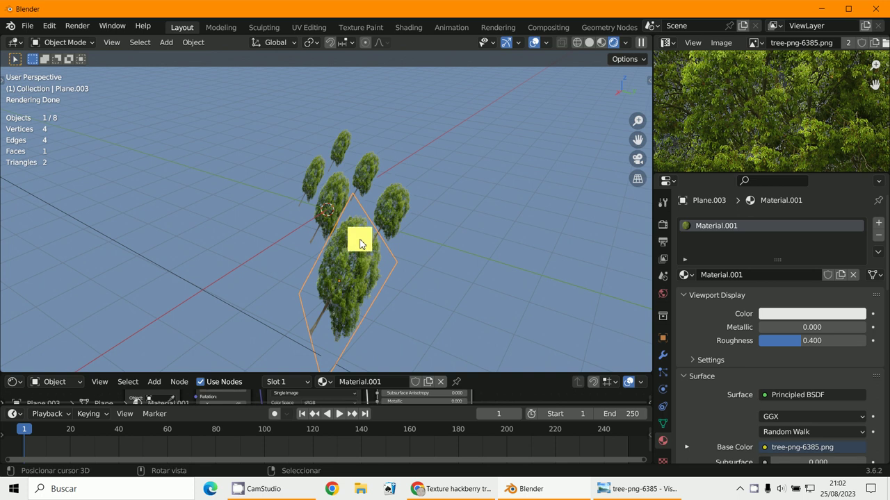
click(305, 228)
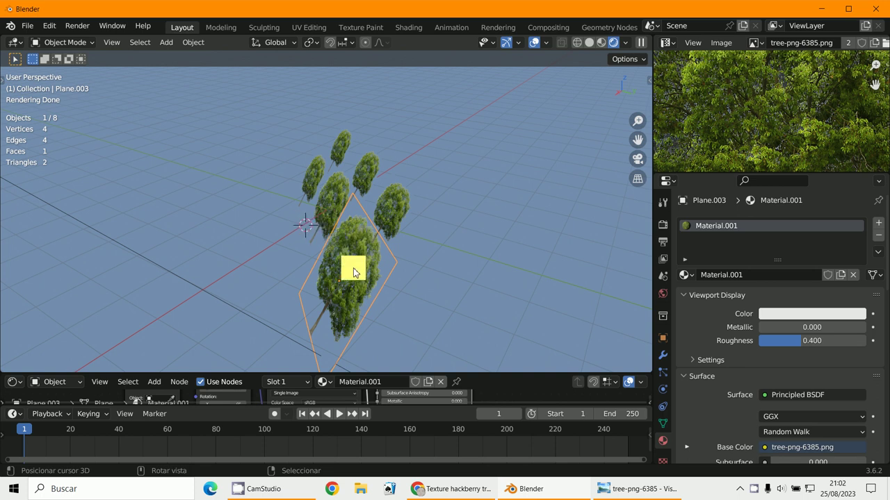
middle_drag(604, 175, 417, 230)
key(g)
click(460, 215)
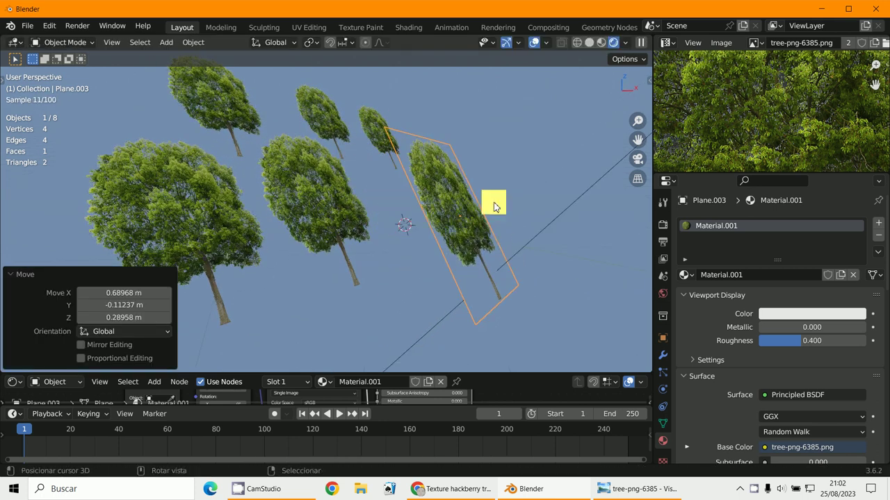
key(KP_0)
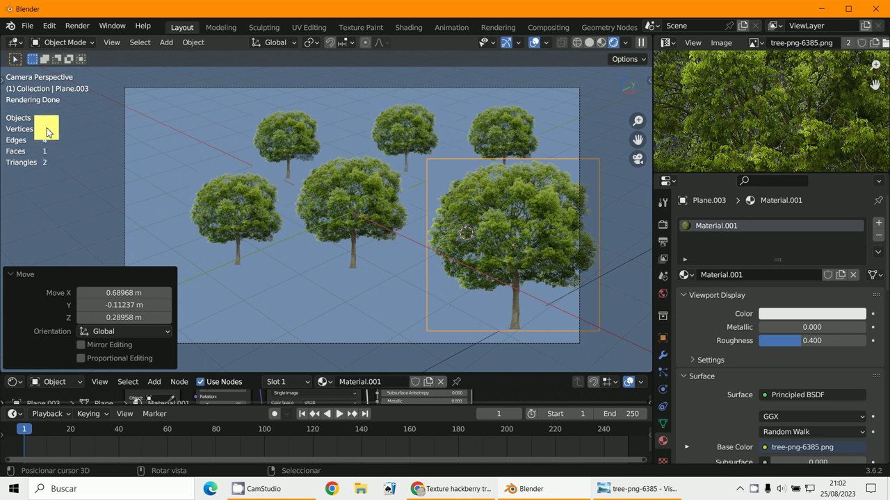
Step: Collapse the settings of the last Move operation in the 3D viewport
click(289, 303)
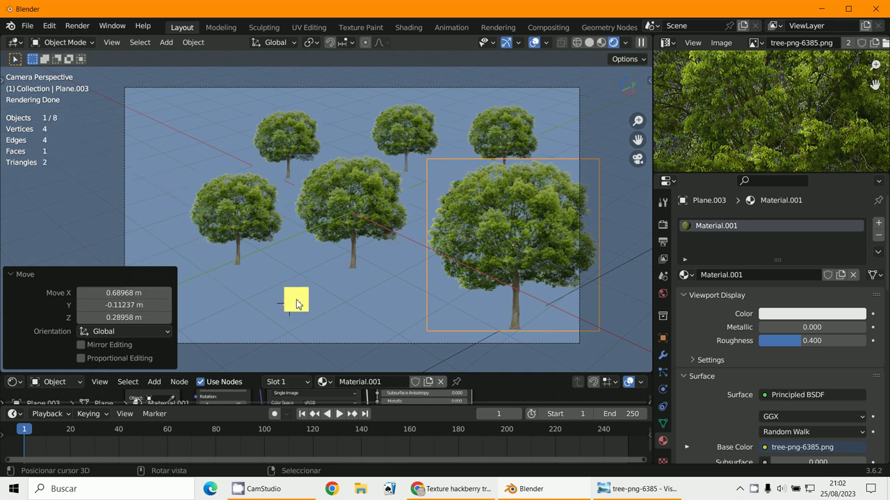
click(14, 276)
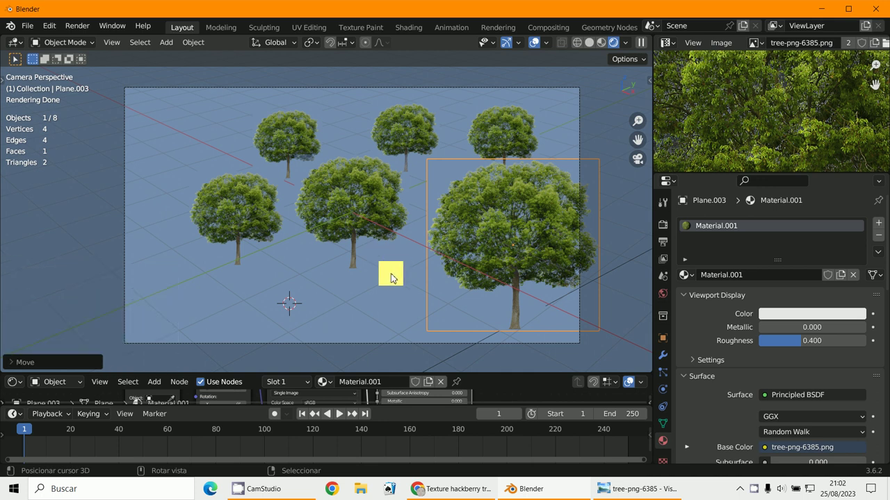
click(31, 28)
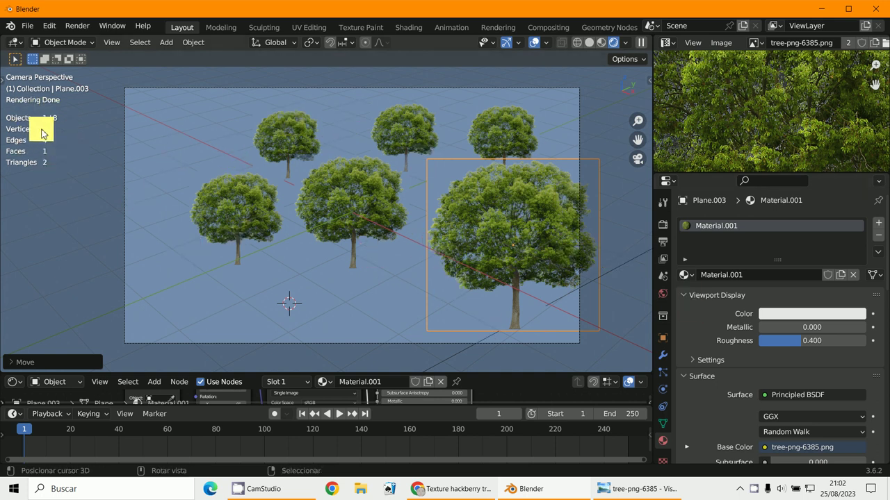
Step: Select all six tree planes, create linked duplicates of them in place, and clear the selection
shift+click(358, 214)
shift+click(254, 202)
shift+click(286, 136)
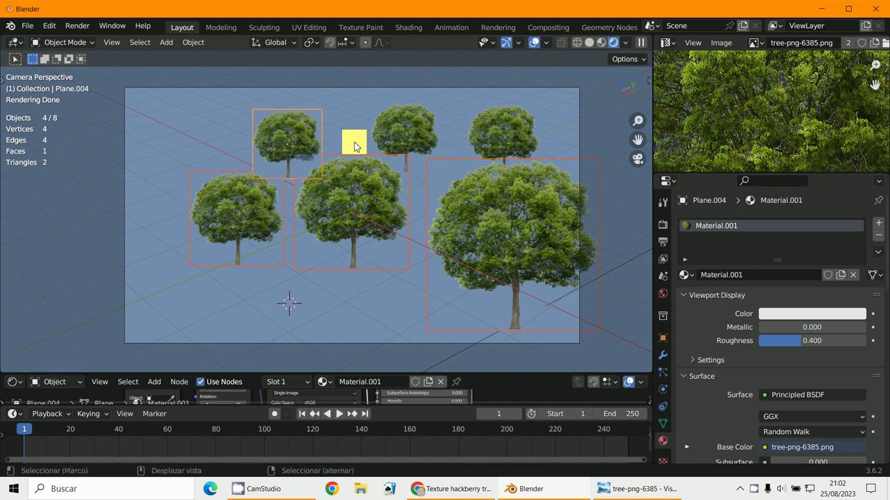
shift+click(432, 133)
shift+click(490, 133)
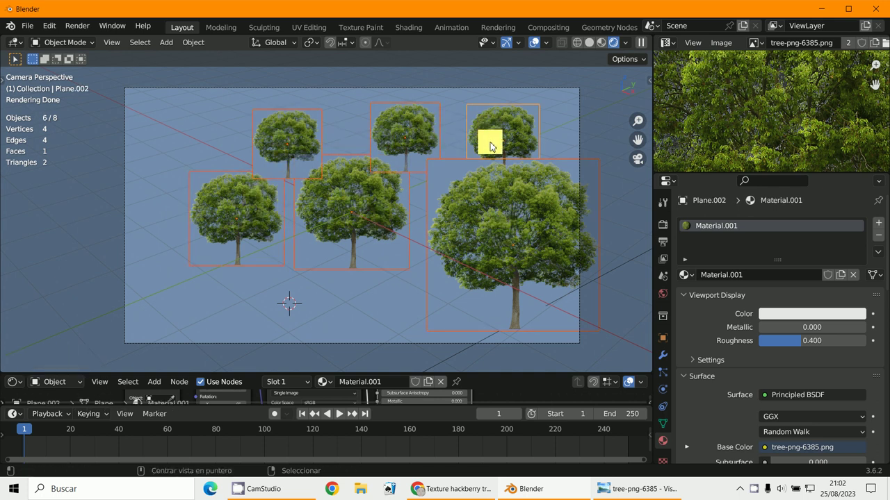
key(alt+d)
right_click(492, 144)
middle_drag(491, 144, 417, 222)
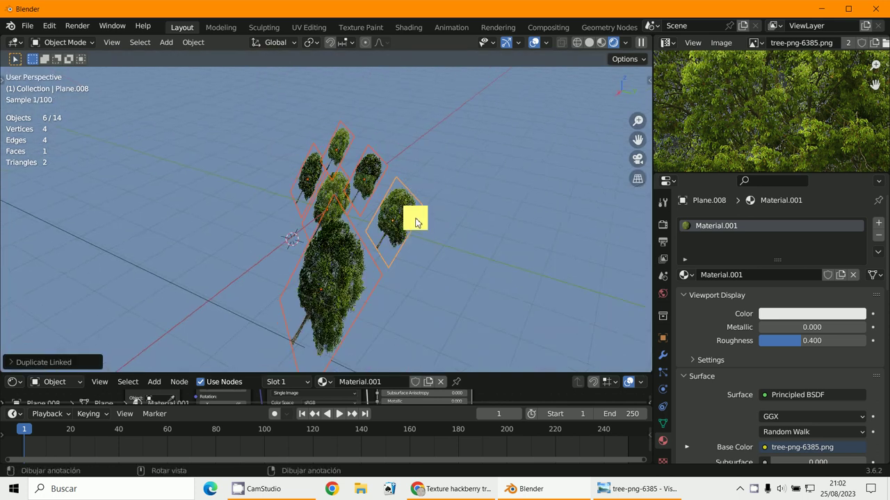
click(429, 230)
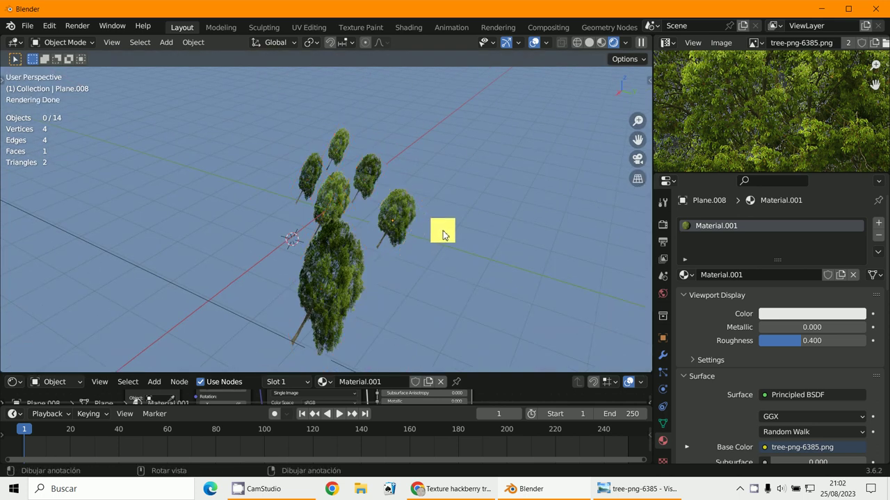
Step: Check the tree planes from several angles in Material Preview shading, select the large foreground tree, and return to Rendered shading
shift+right_click(443, 230)
click(602, 44)
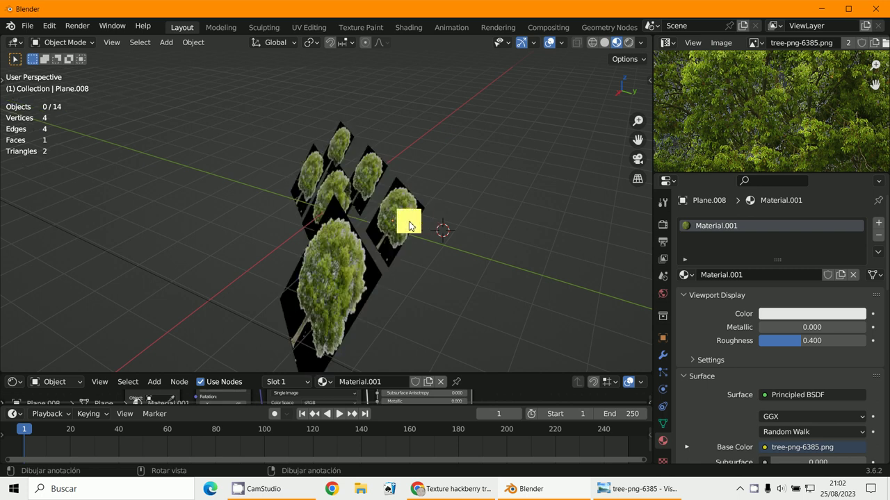
middle_drag(431, 230, 411, 222)
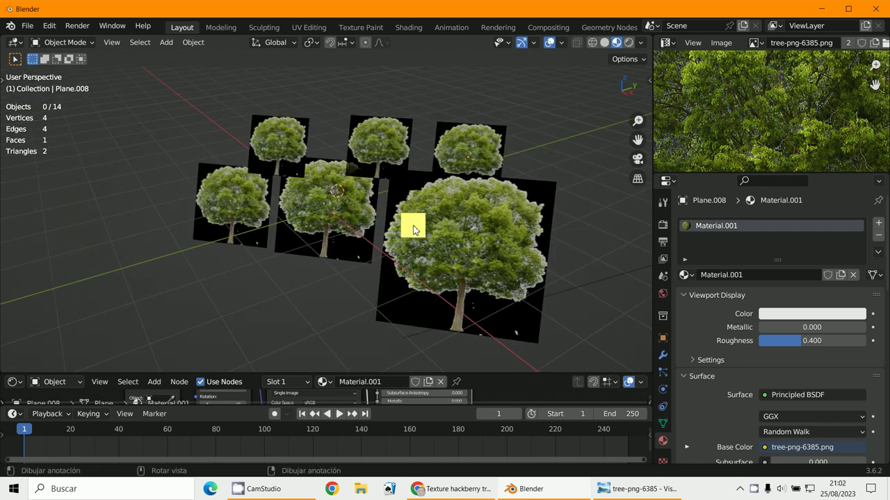
drag(411, 222, 449, 231)
mouse_move(449, 230)
middle_down()
mouse_move(456, 235)
mouse_move(428, 239)
mouse_move(617, 114)
middle_up()
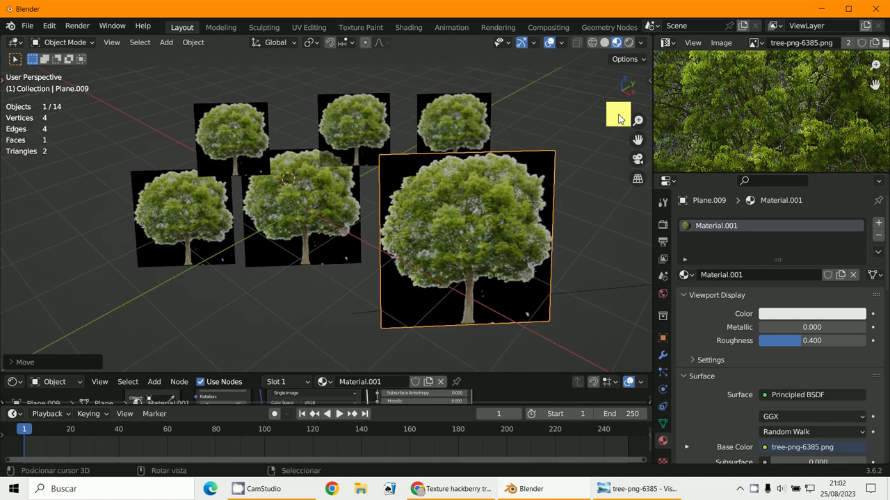
click(629, 43)
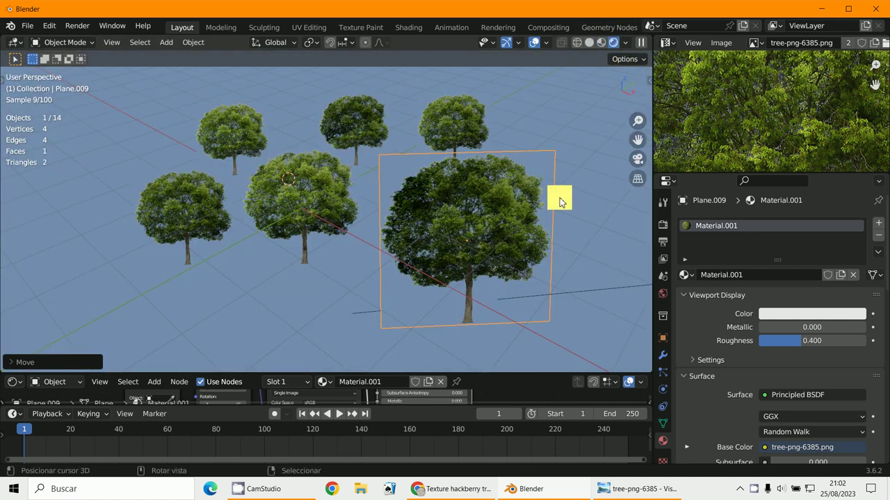
Step: Move the large tree's duplicate to the front of the grove and the central tree's duplicate about 1.7 m away, behind the background row
key(g)
click(395, 274)
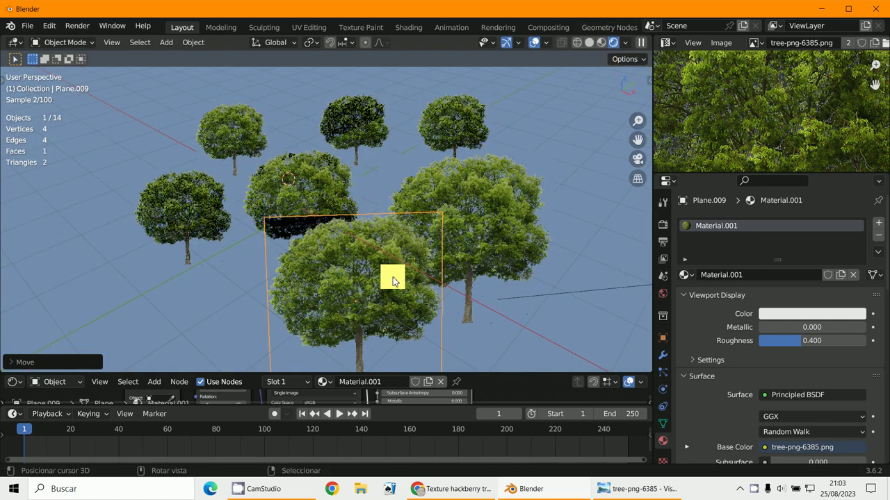
click(294, 186)
key(g)
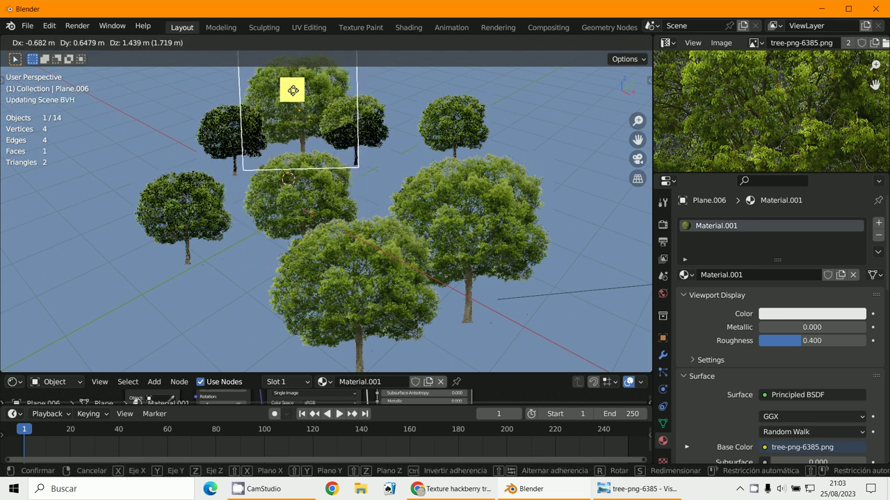
click(289, 88)
Step: Move the left background tree's duplicate about 0.92 m outward and the middle background tree's duplicate about 0.85 m back and to the right
click(218, 137)
key(g)
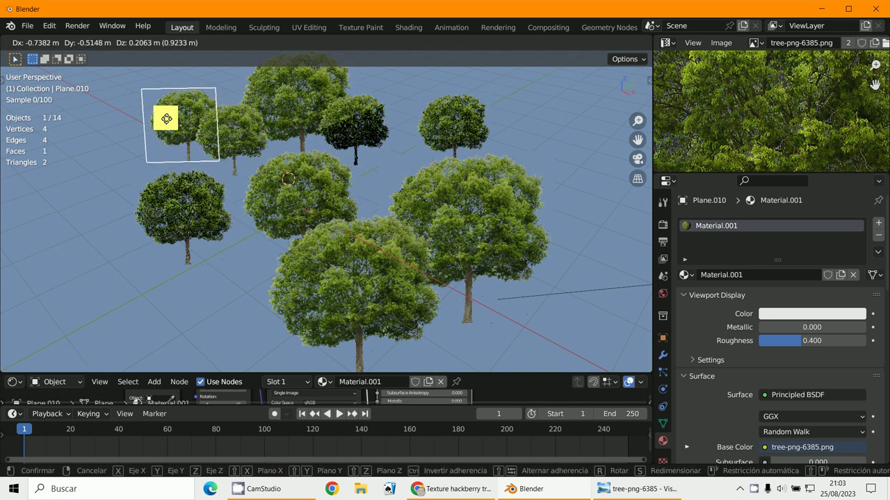
click(164, 118)
click(374, 142)
key(g)
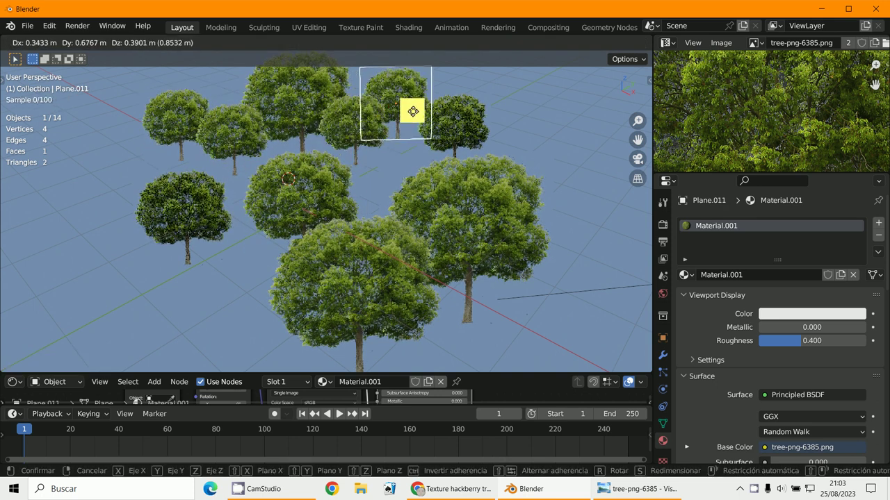
Step: Move the right background tree's duplicate sideways to the right, extending the background row
click(453, 132)
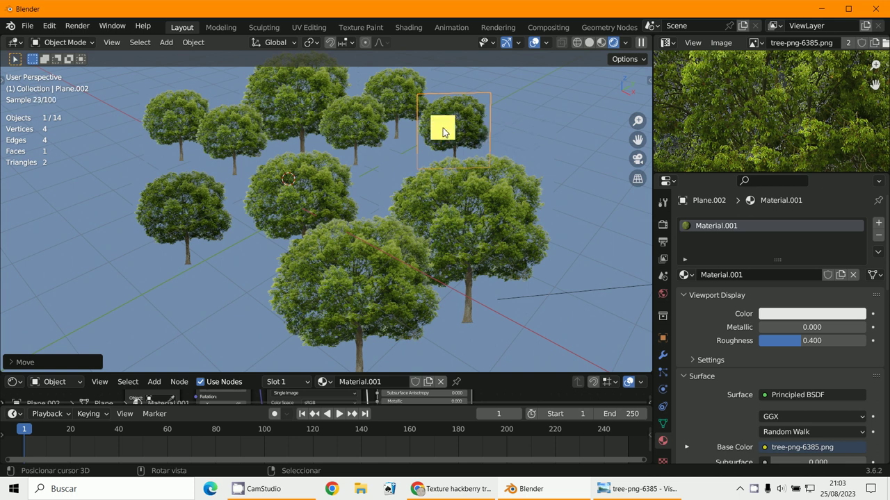
click(477, 137)
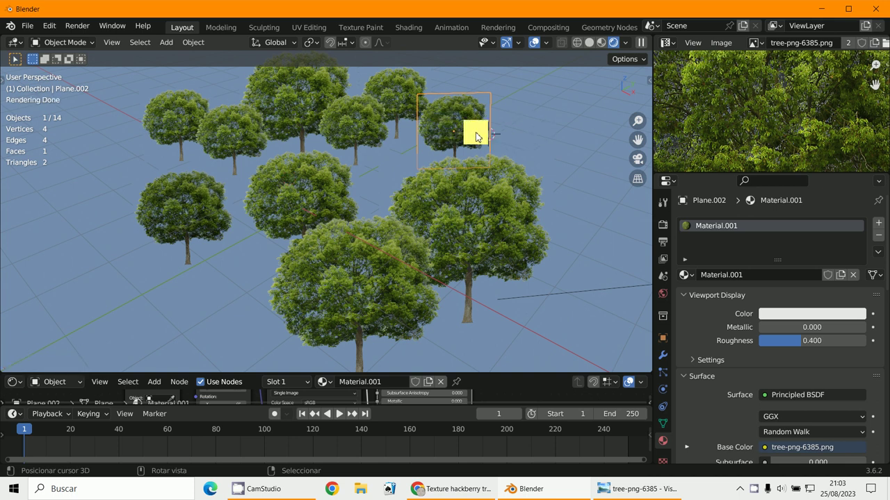
key(g)
click(558, 135)
Step: Move the left mid-sized tree's duplicate to the front left of its original, and return to the camera view
click(185, 188)
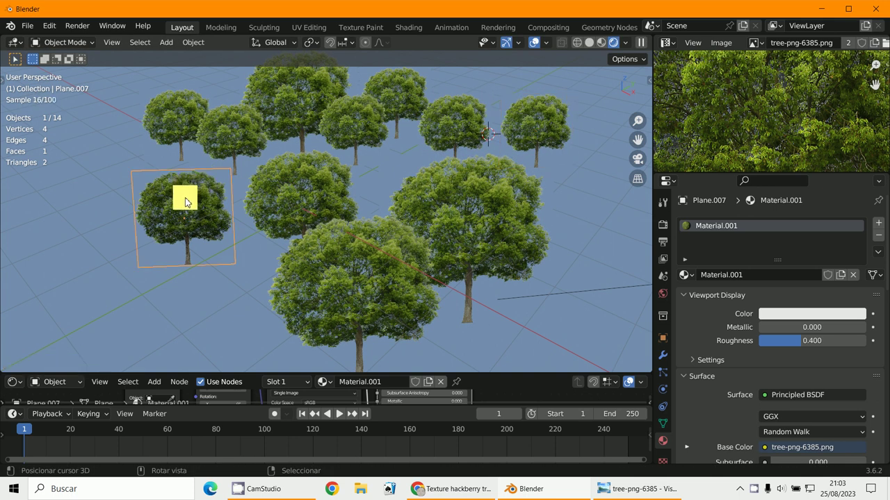
key(g)
click(156, 264)
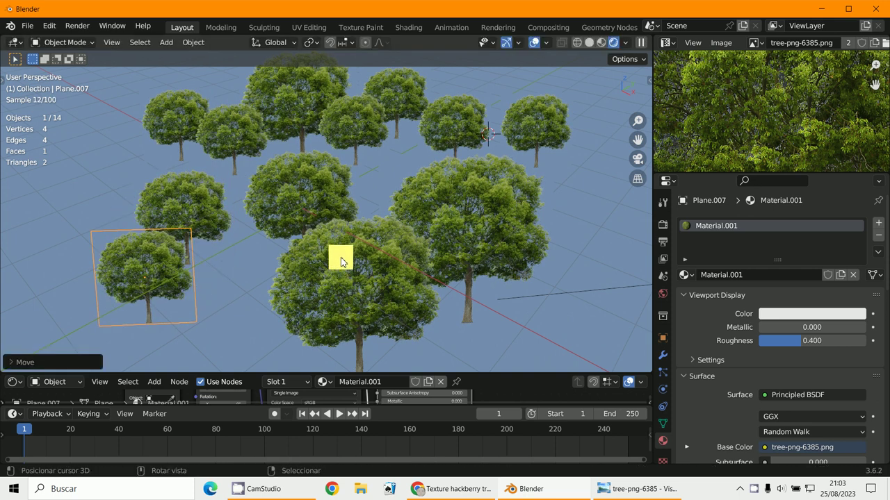
key(KP_0)
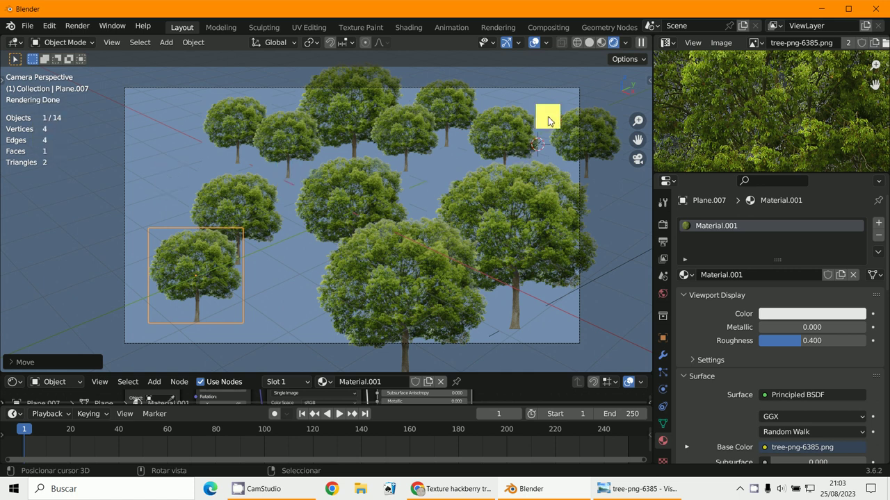
Step: Rotate the small background tree that is second from the left in the camera view
click(394, 230)
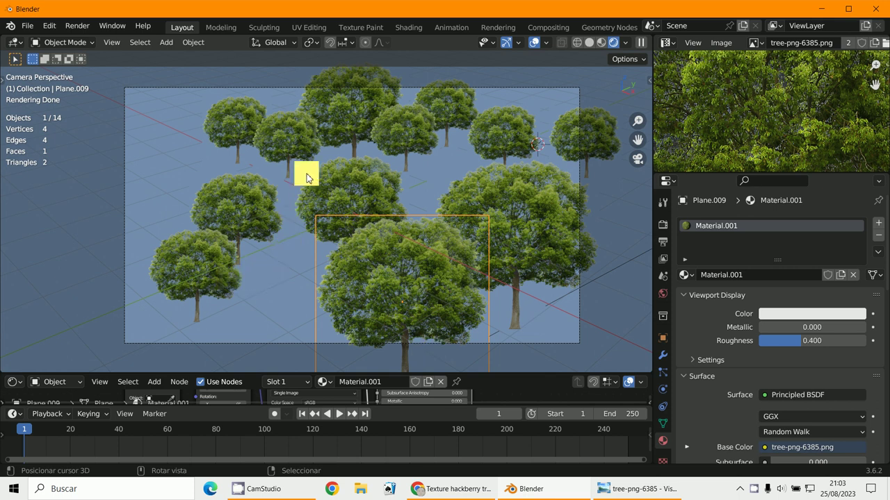
scroll(429, 143, down, 1)
scroll(286, 161, up, 3)
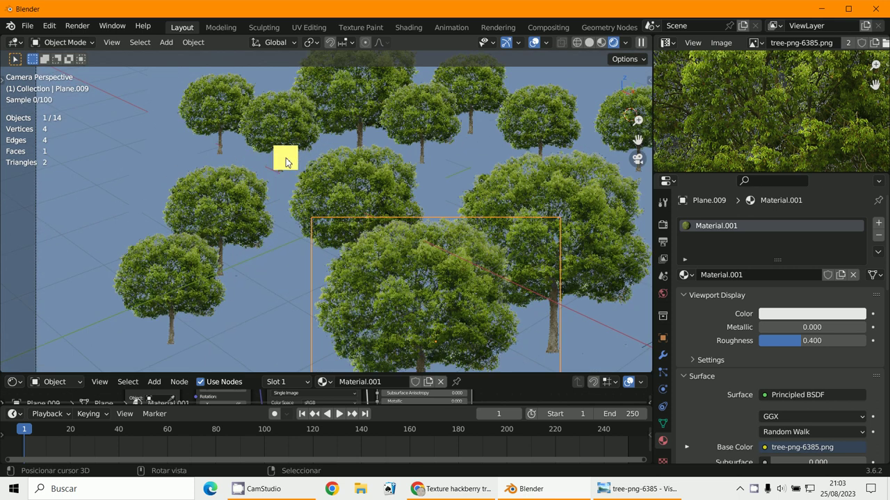
scroll(286, 161, up, 1)
right_click(292, 133)
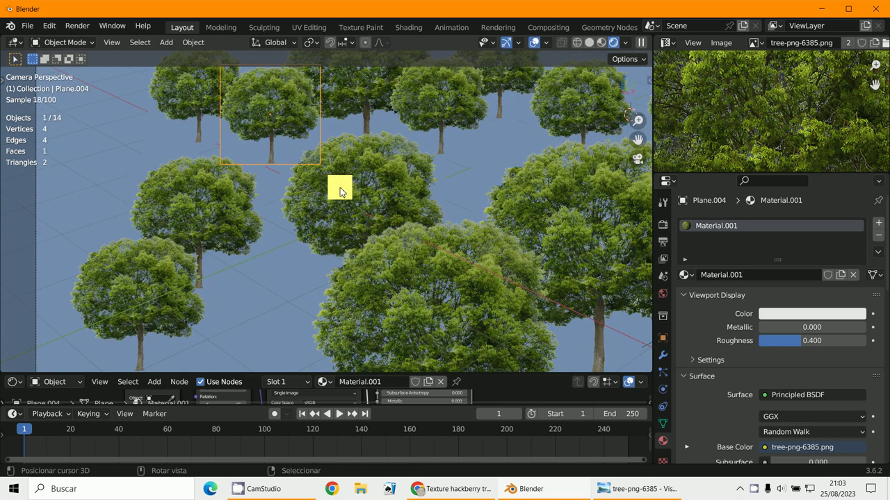
key(r)
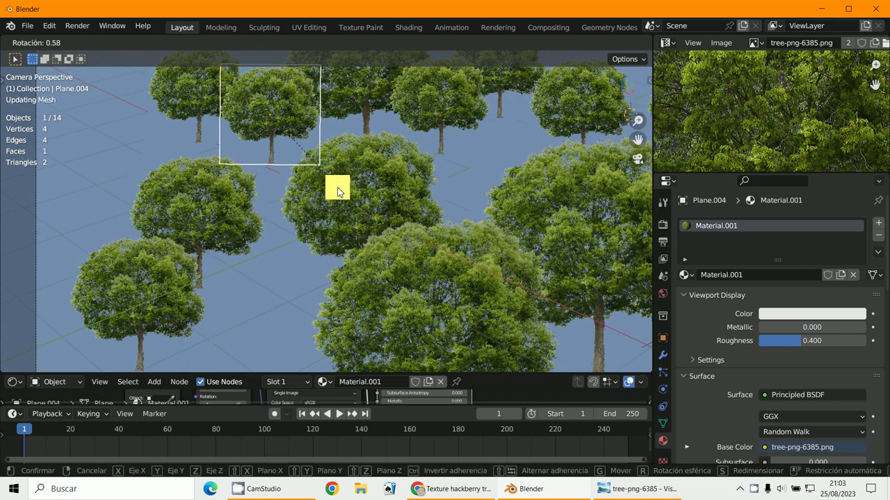